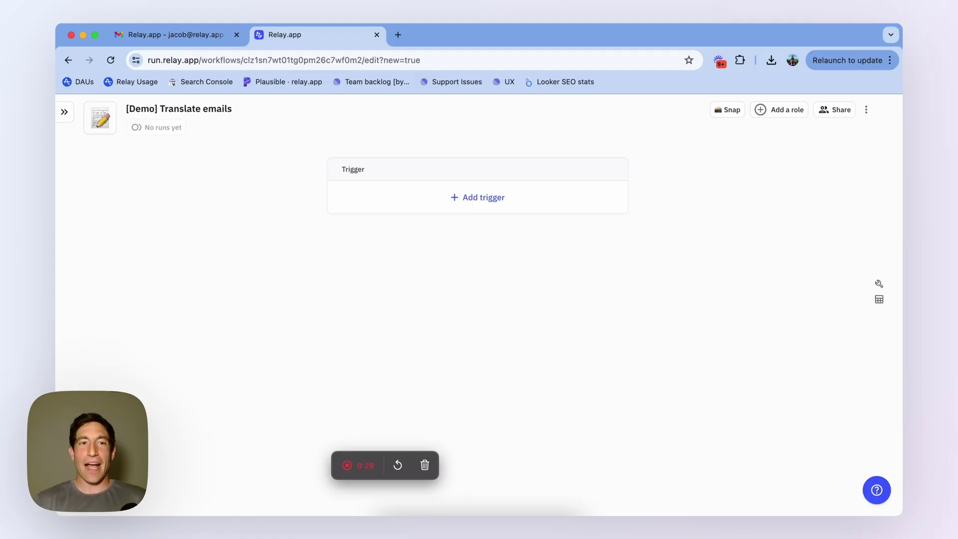
- Check the French test email, then set Gmail 'Email received' as the workflow trigger
click(170, 42)
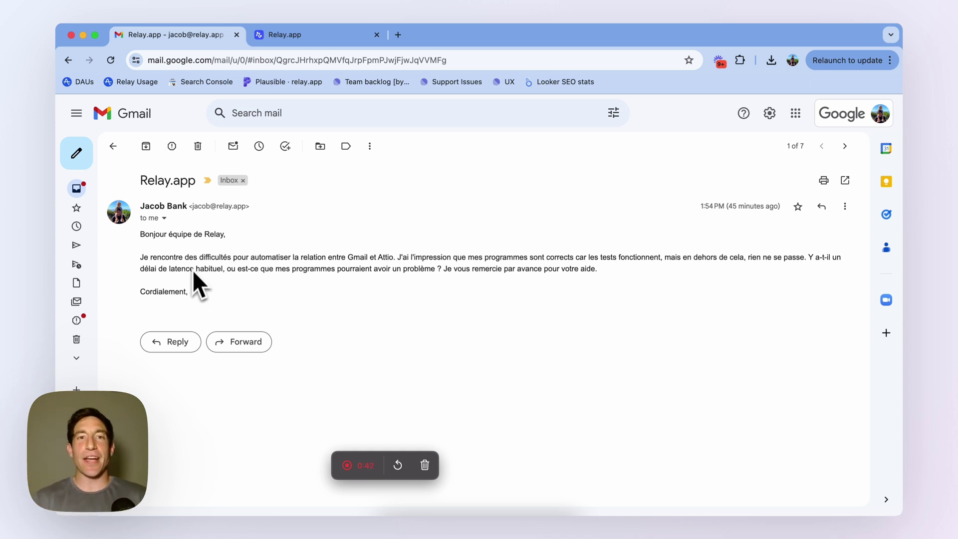
click(274, 40)
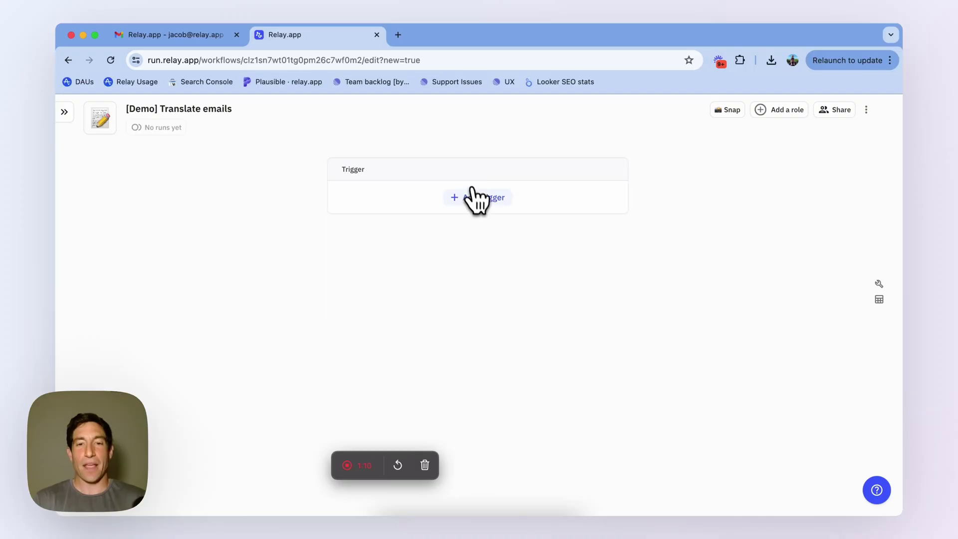
click(474, 198)
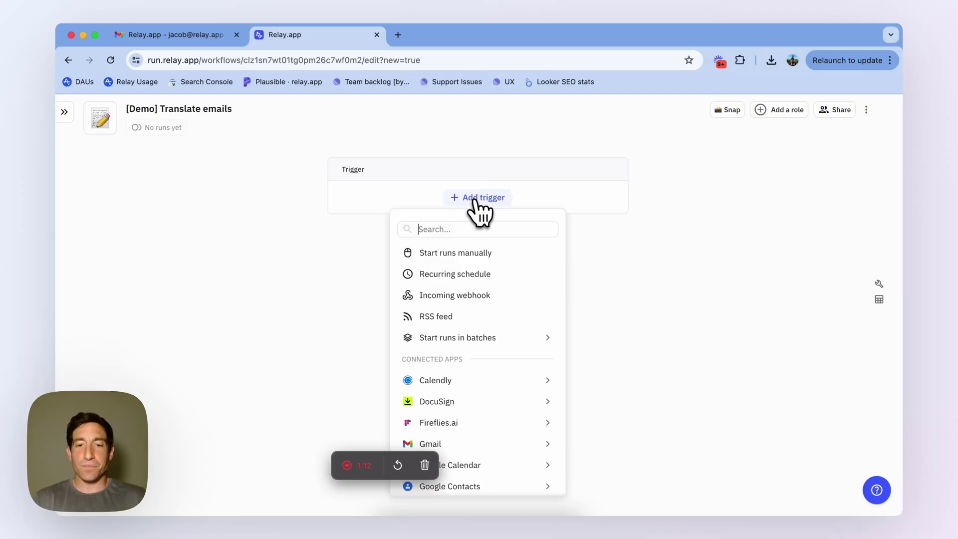
text(email)
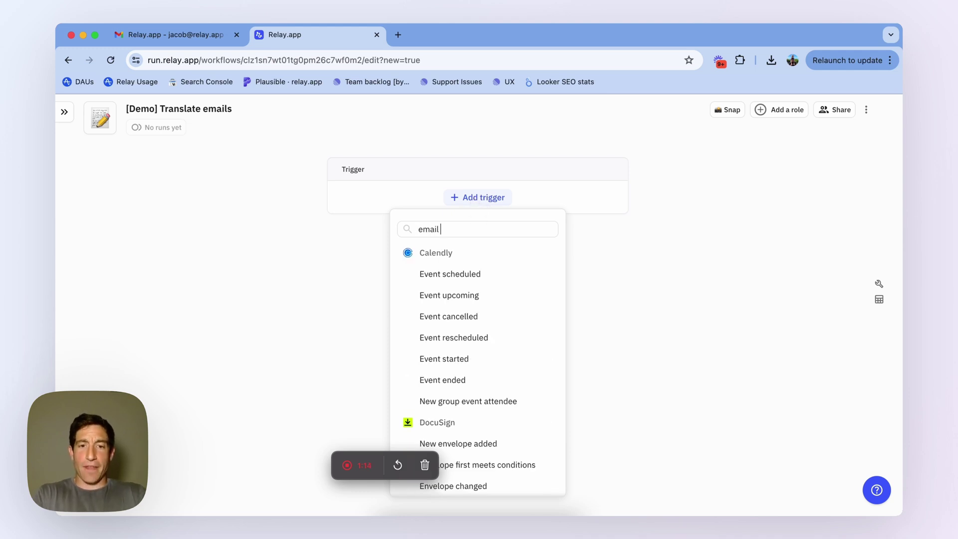
text( rece)
click(475, 269)
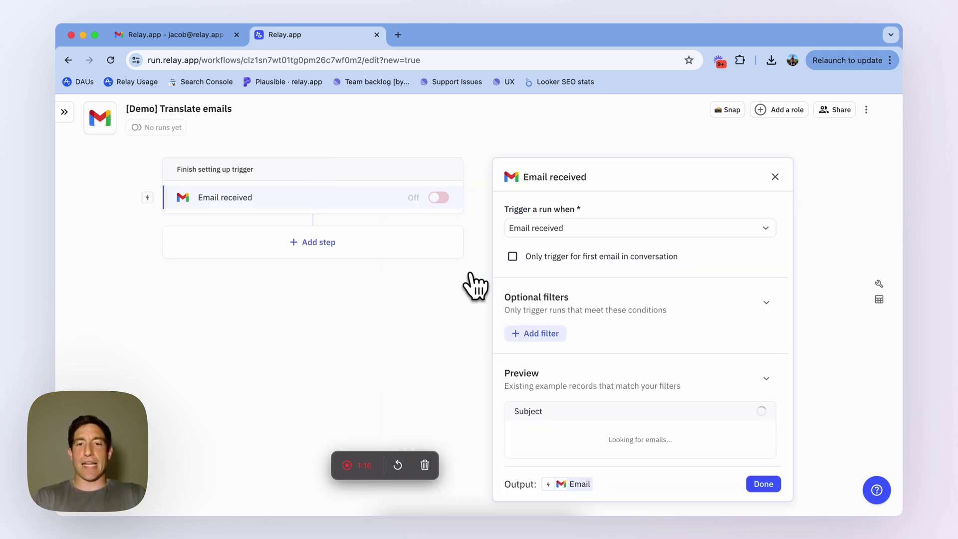
click(434, 311)
click(467, 243)
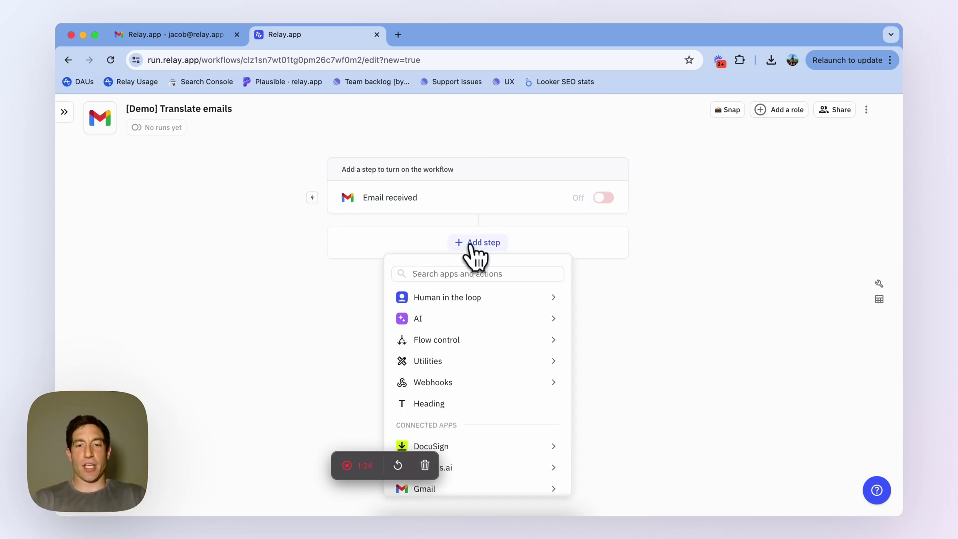
- Add a GPT-4o-Mini custom prompt step asking which language the email is in
scroll(492, 323, down, 1)
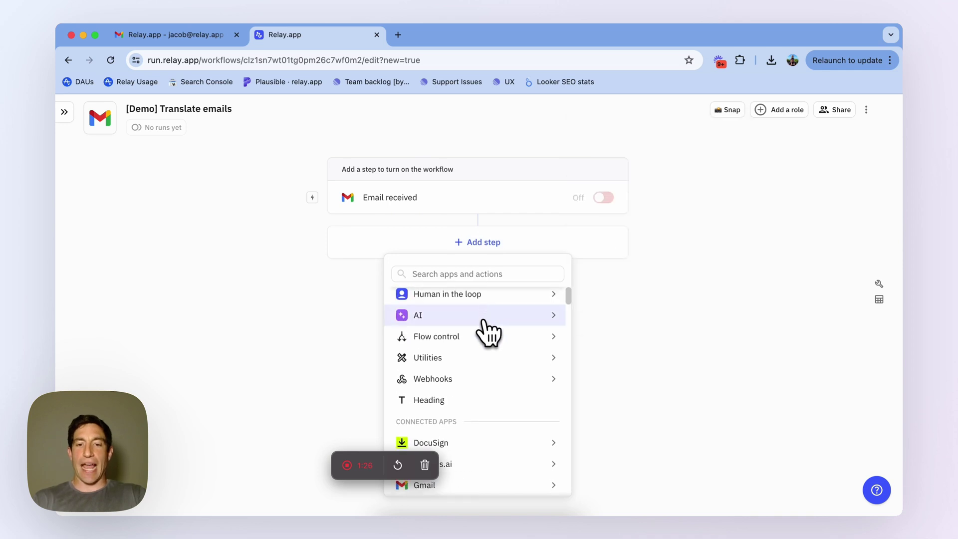
scroll(551, 329, up, 1)
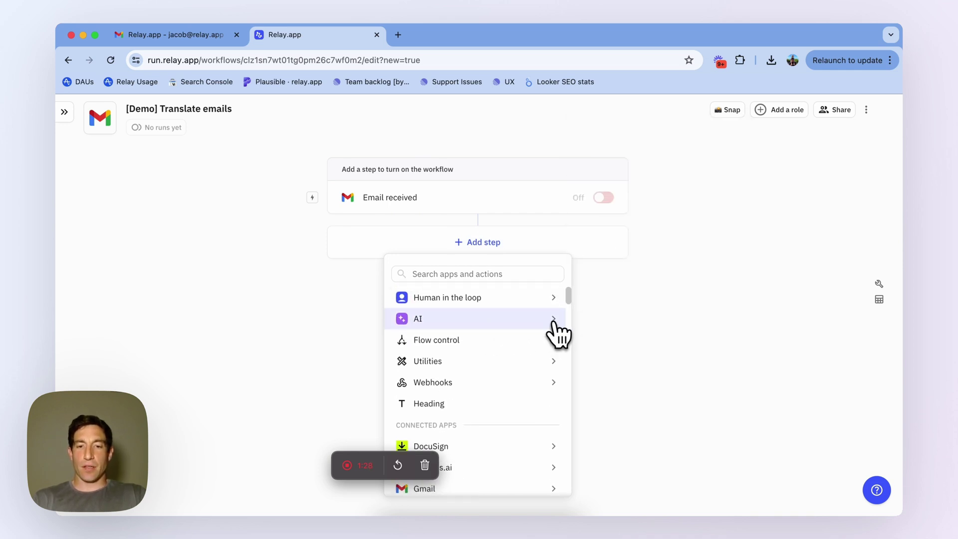
mouse_move(552, 319)
click(628, 319)
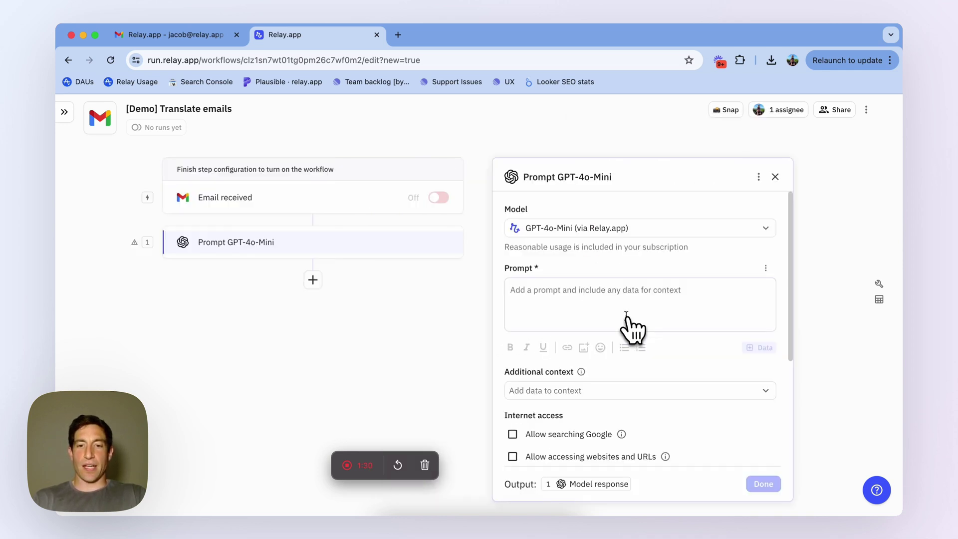
click(592, 293)
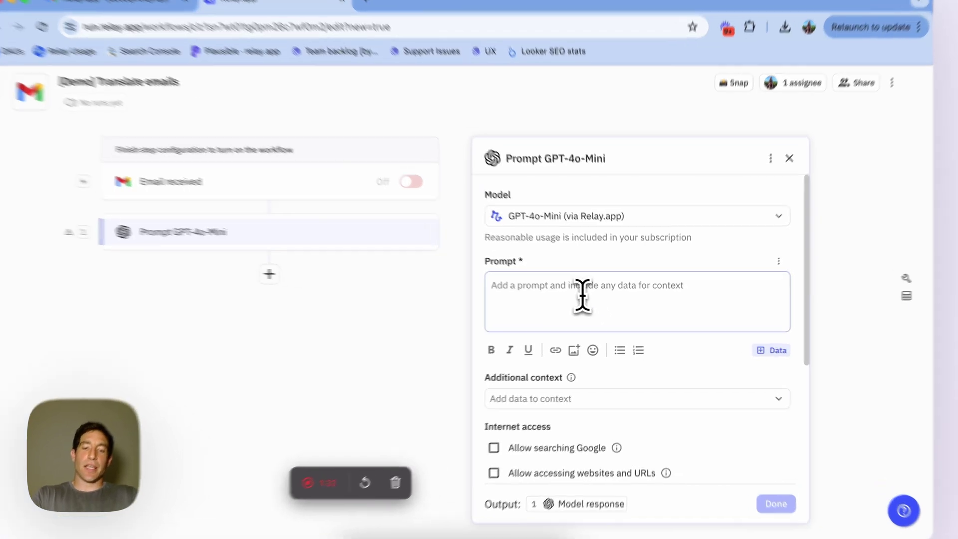
text(Please determine the language)
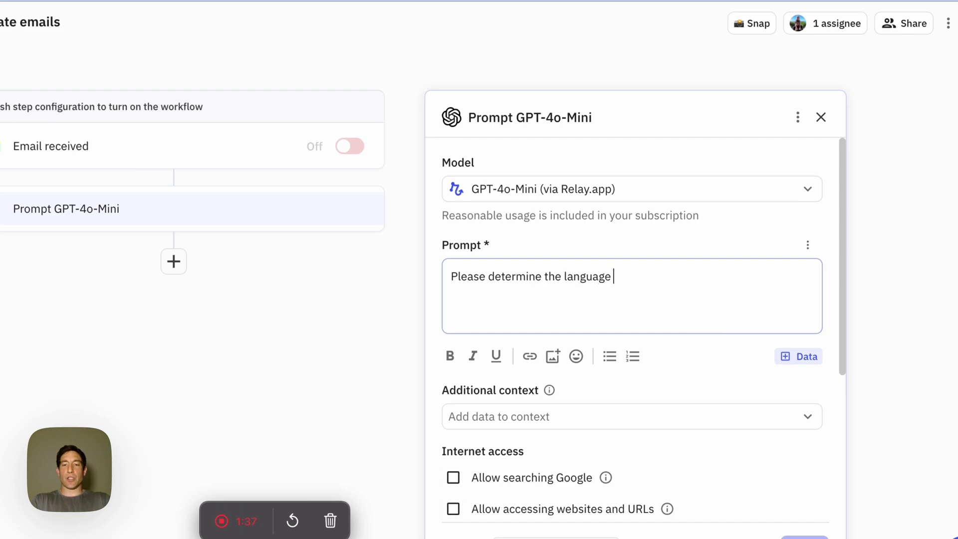
text(is)
key(BackSpace)
text(il.)
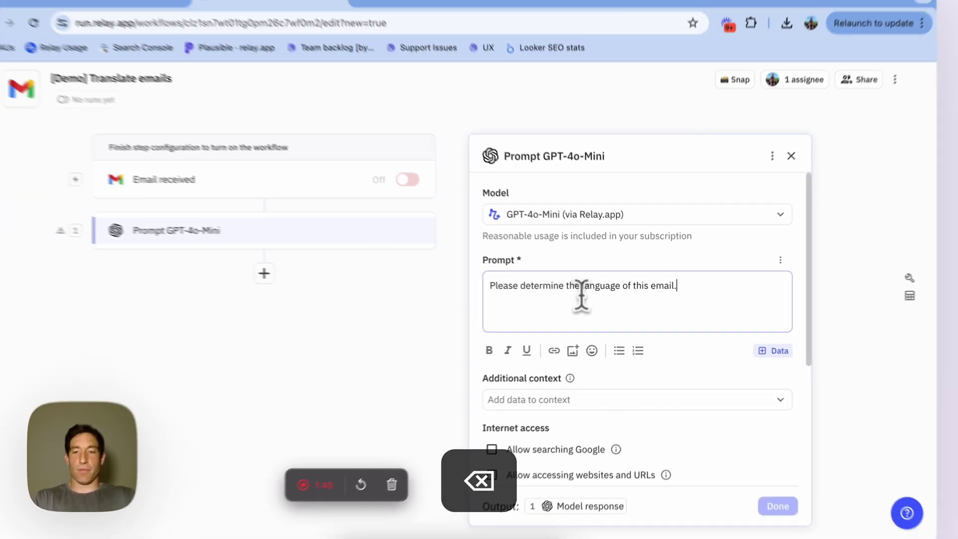
- Give the prompt the incoming Email as context and a 'Language Name' text output
click(625, 414)
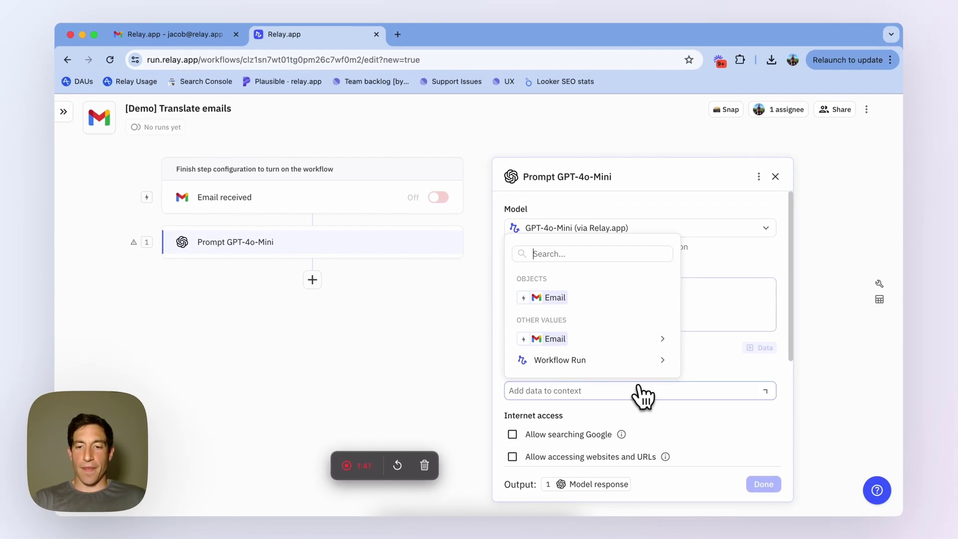
click(591, 299)
scroll(592, 300, down, 4)
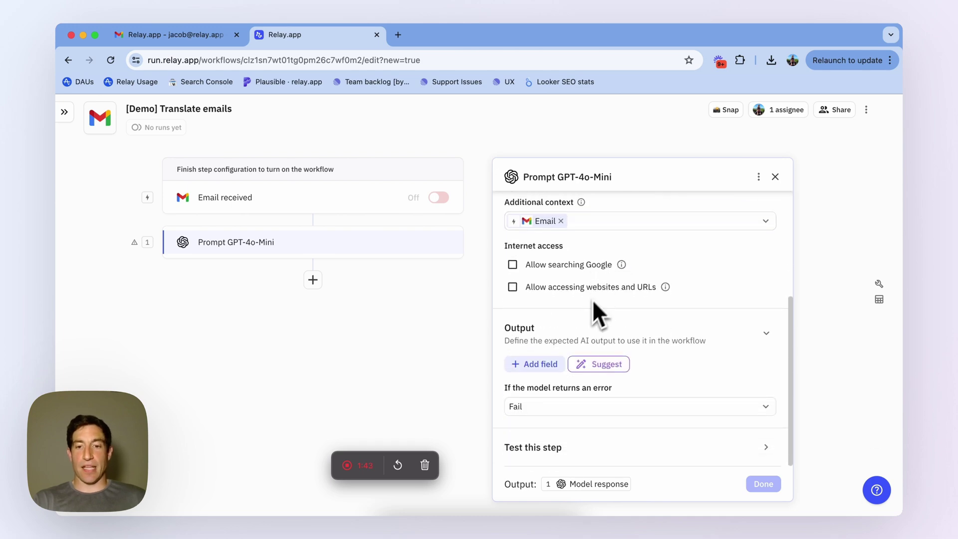
click(541, 365)
click(540, 271)
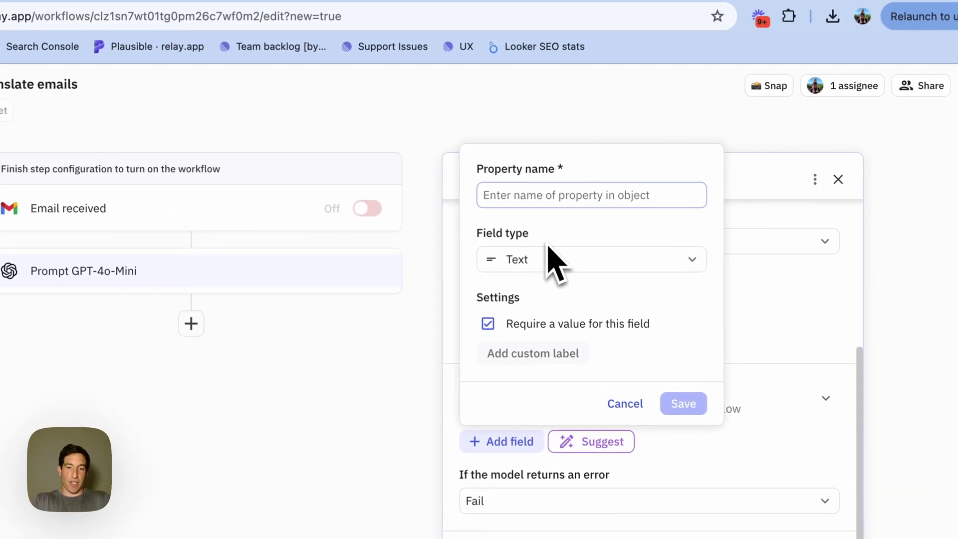
text(Lang)
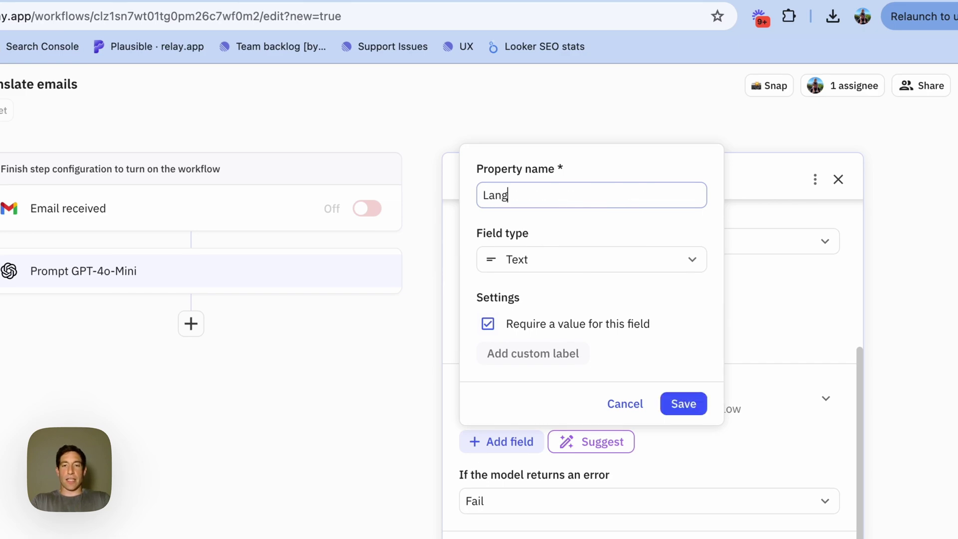
text(uage Name)
key(Return)
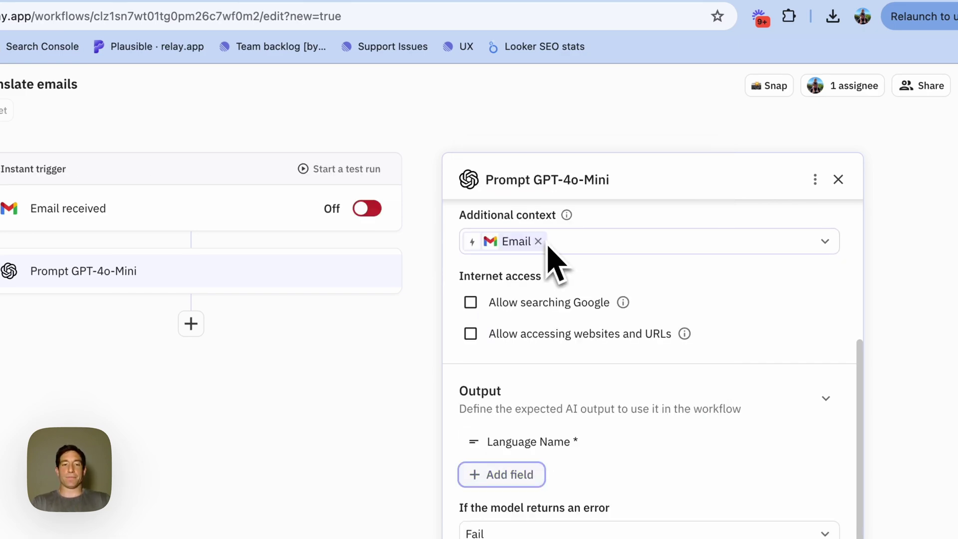
click(191, 324)
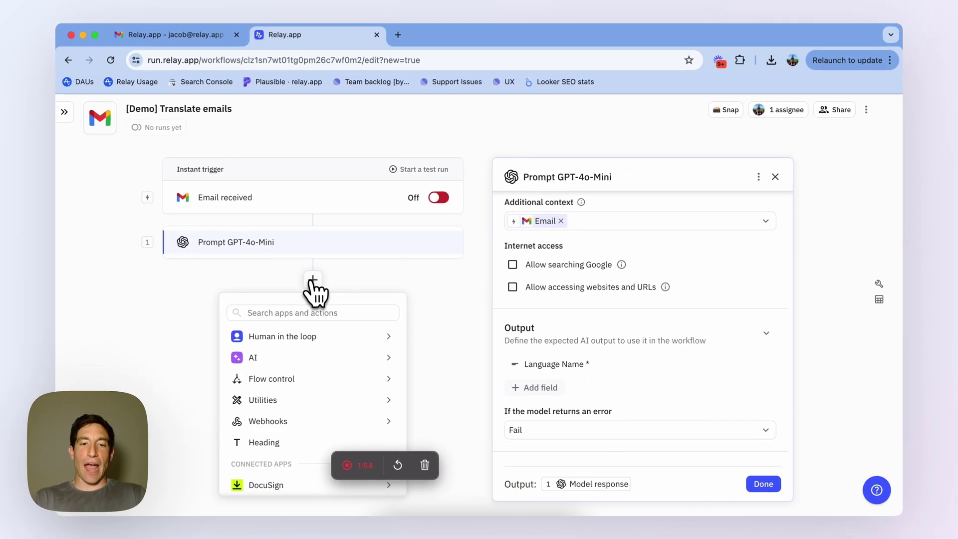
- Split the workflow into paths, with an 'English' path taken when Language Name is English
mouse_move(299, 378)
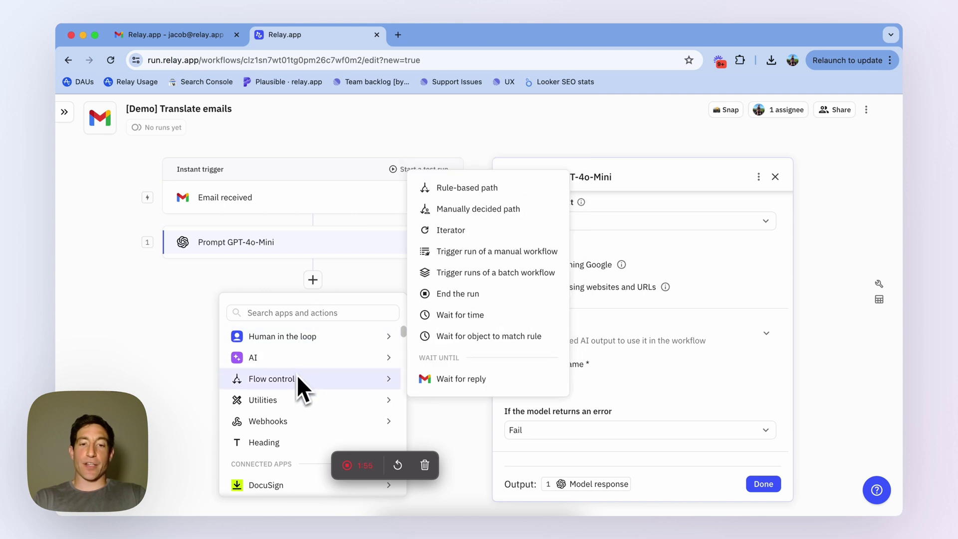
click(487, 192)
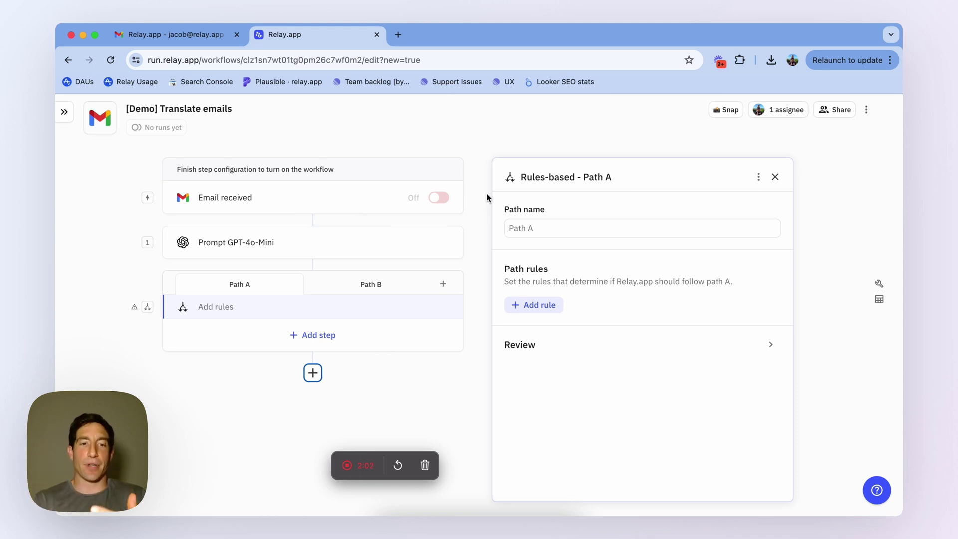
click(531, 225)
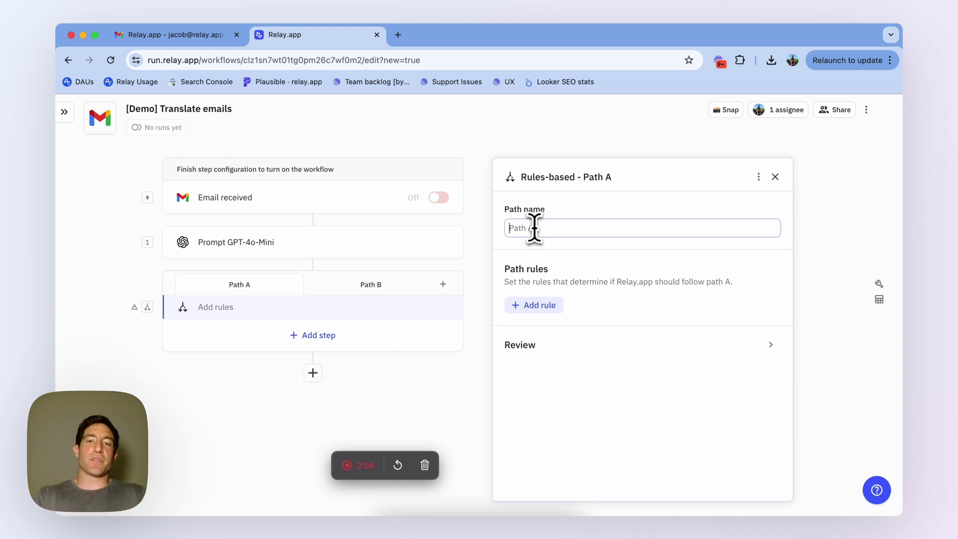
text(English)
click(539, 305)
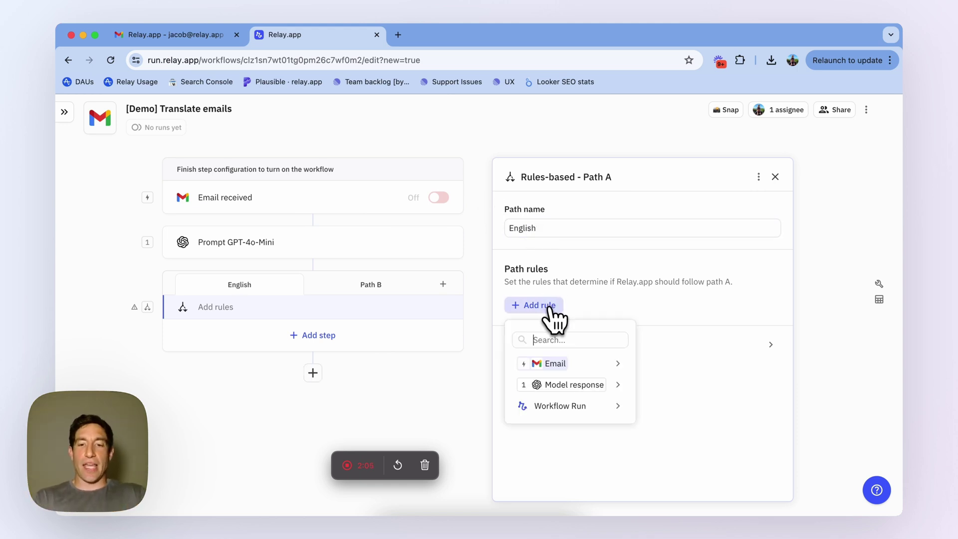
mouse_move(569, 384)
click(659, 406)
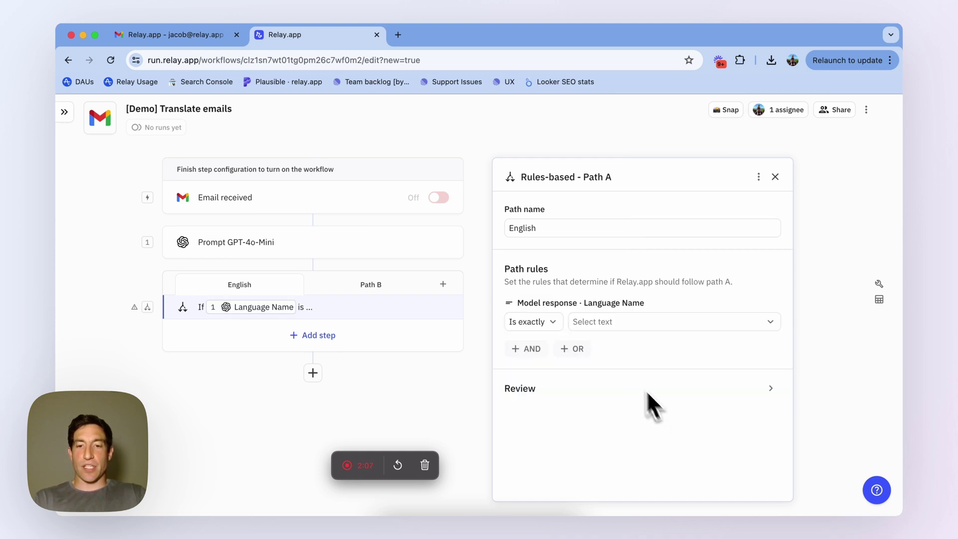
click(609, 324)
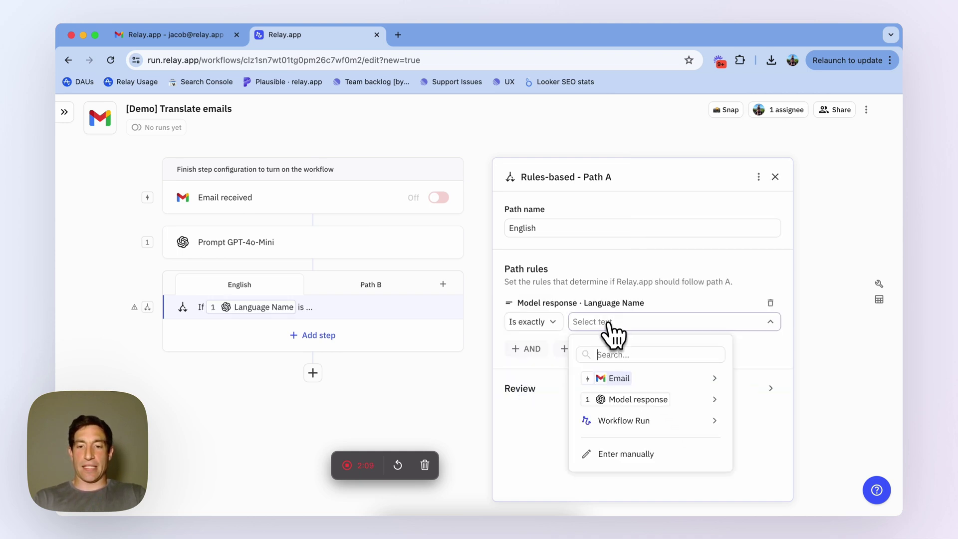
click(626, 453)
text(English)
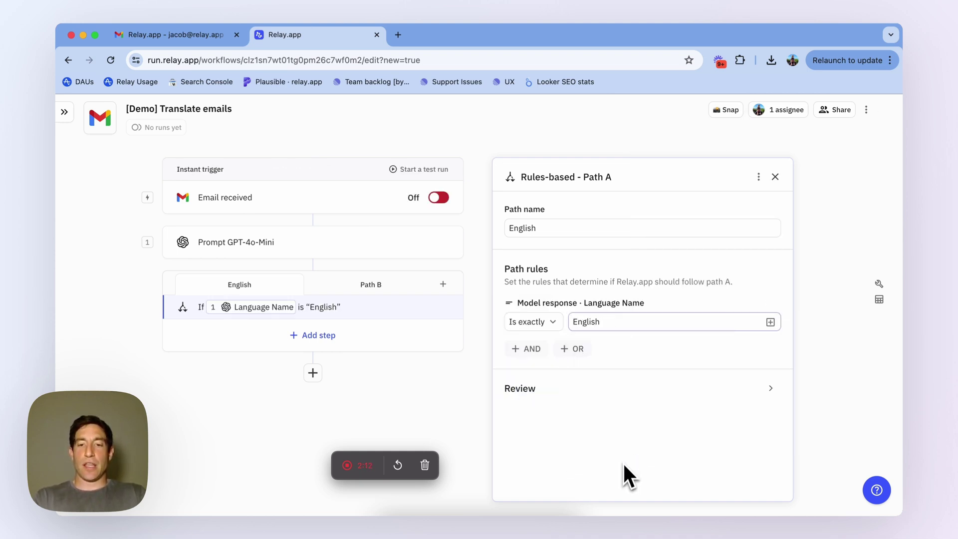
click(623, 465)
- End the run on the English path and rename Path B to 'Another Language'
click(319, 335)
mouse_move(310, 204)
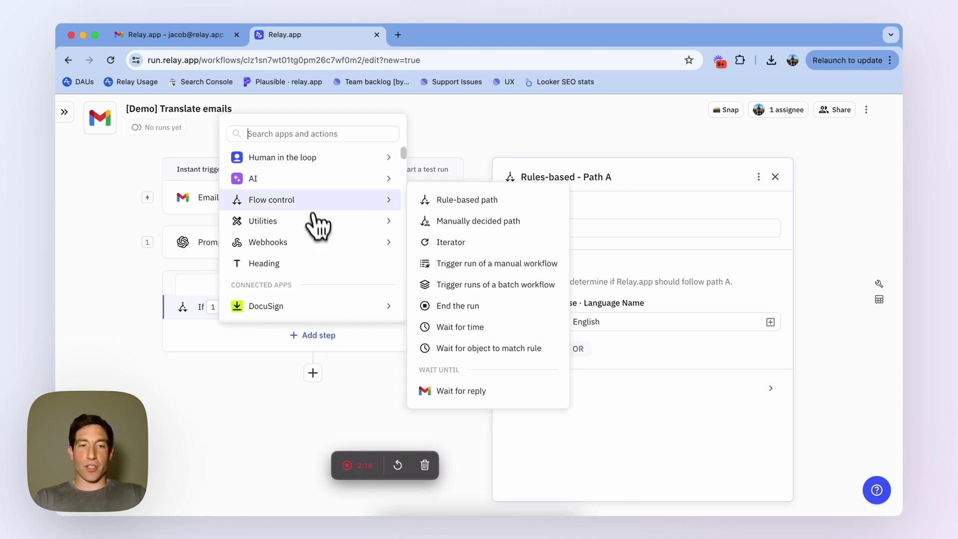
click(487, 308)
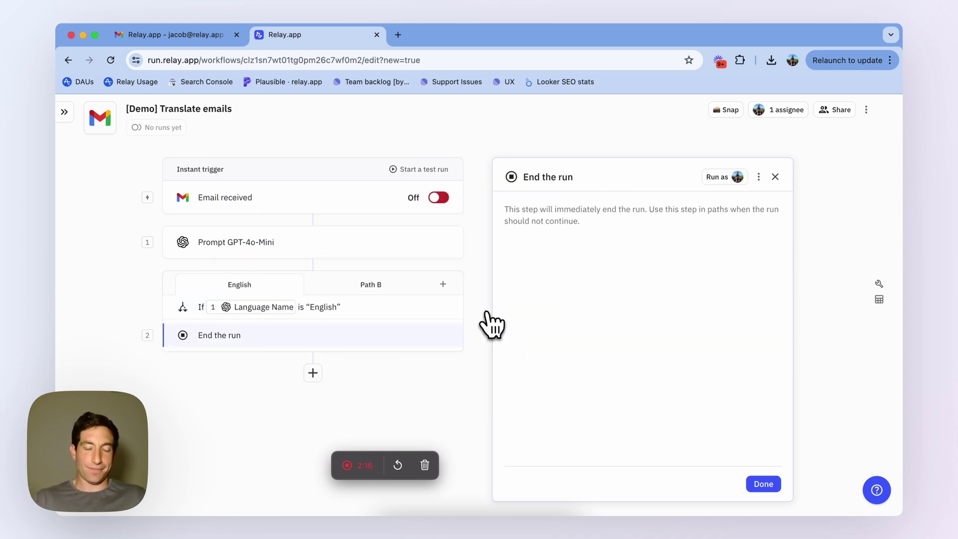
click(364, 307)
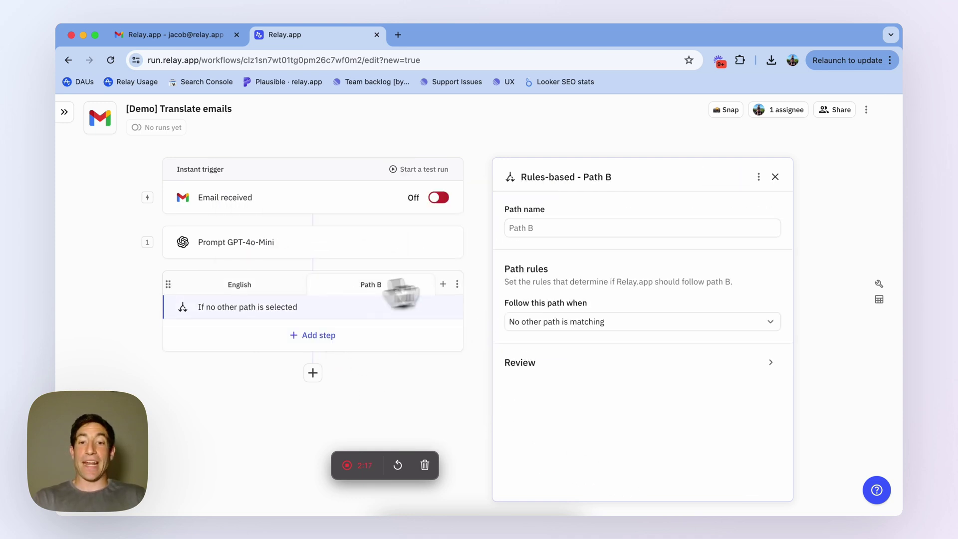
click(532, 231)
text(For)
key(BackSpace)
key(BackSpace)
key(BackSpace)
text(Another)
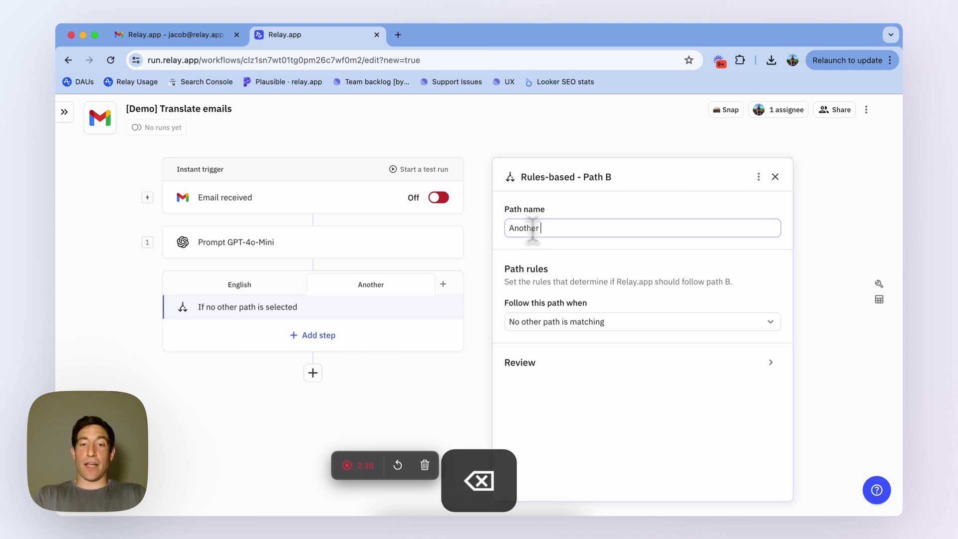
text( Language)
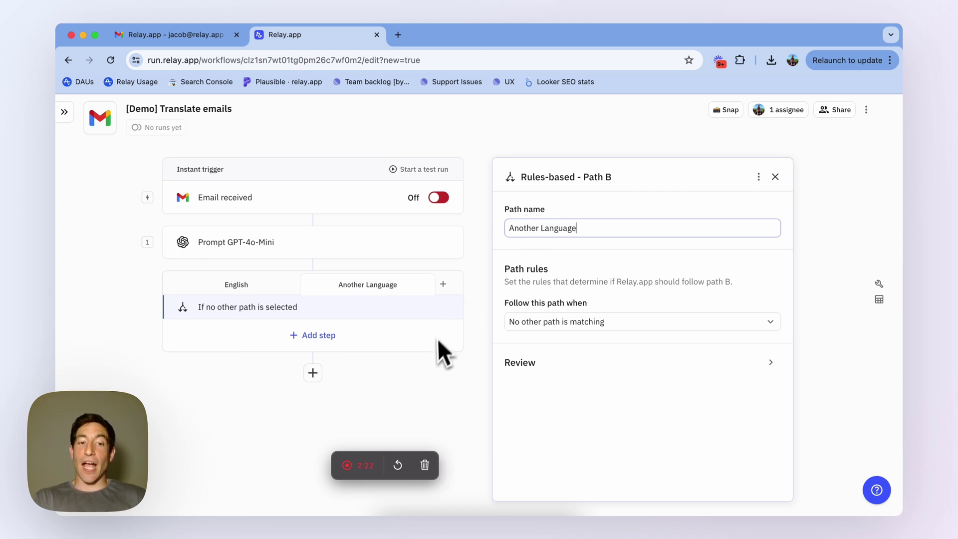
click(420, 377)
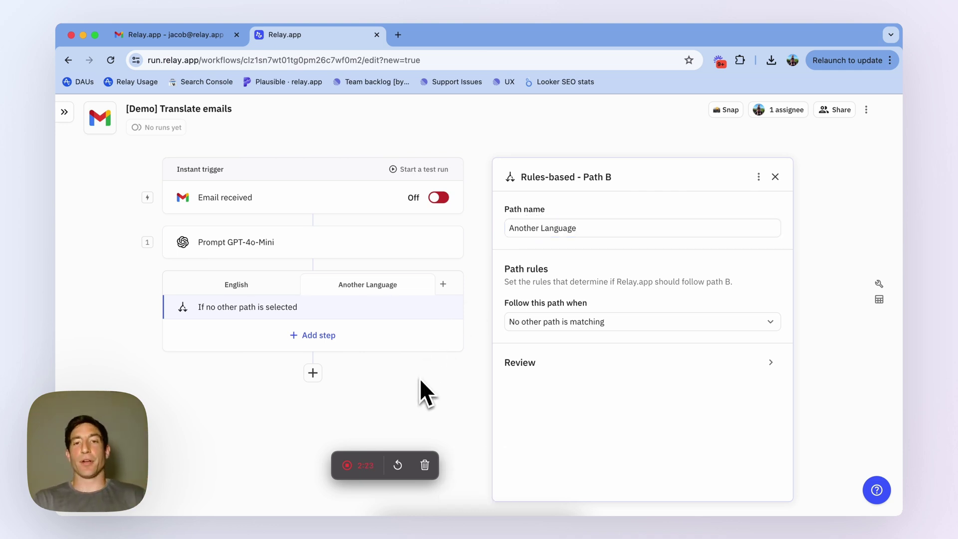
- Add a GPT-4o-Mini Translate step turning the Email Body into English, with its output options expanded
click(324, 336)
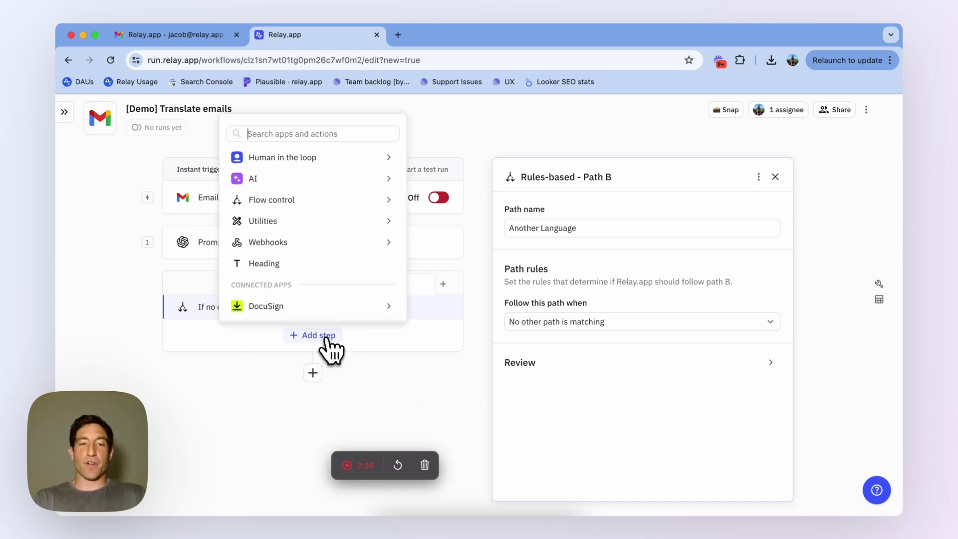
mouse_move(342, 181)
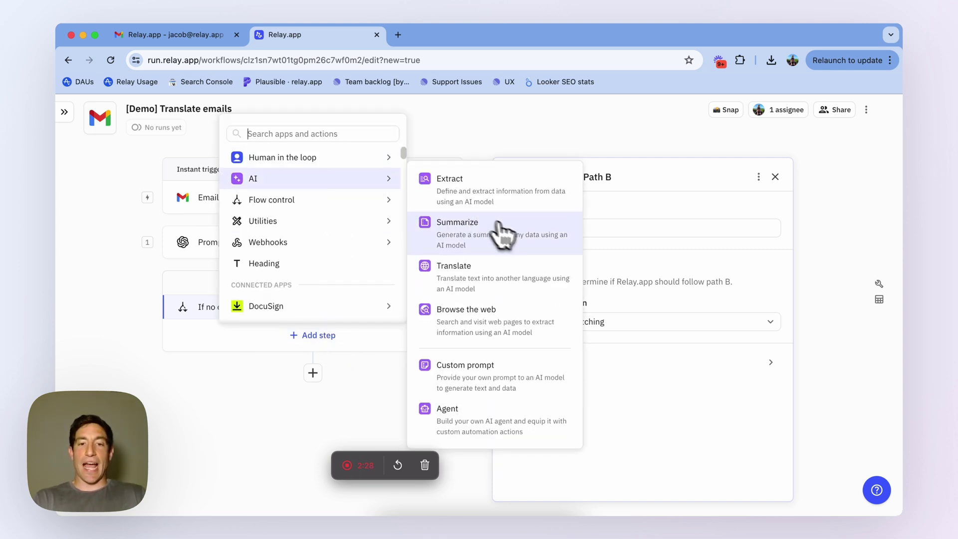
click(501, 277)
click(542, 285)
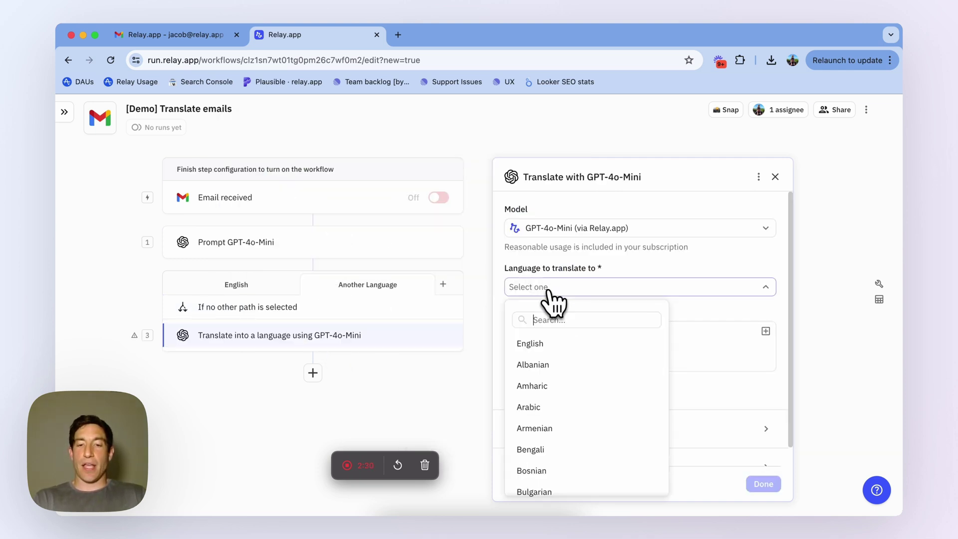
click(543, 341)
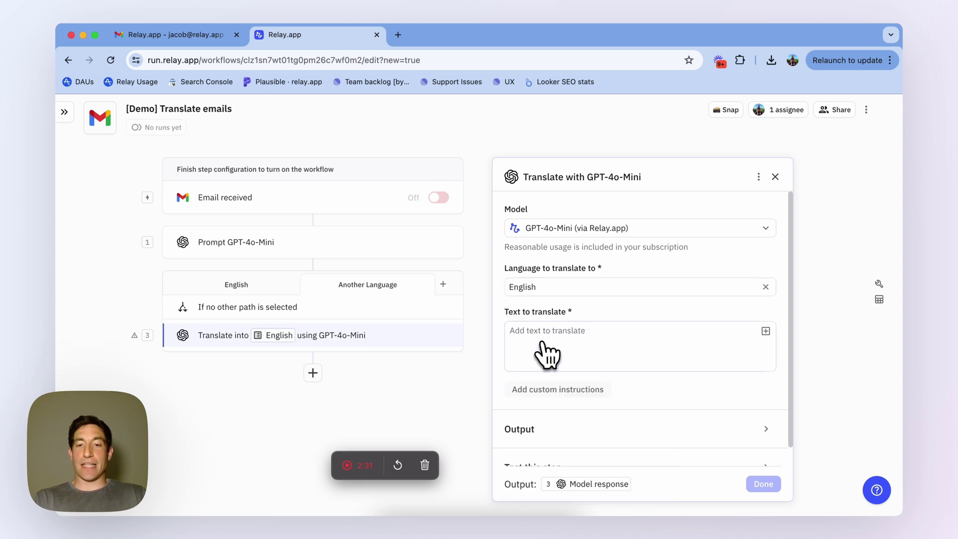
click(765, 331)
mouse_move(751, 384)
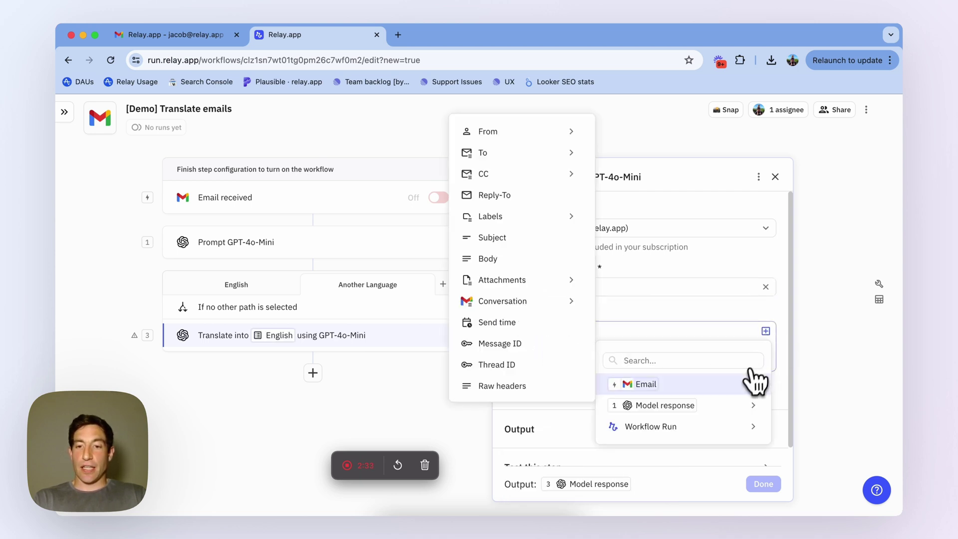
click(499, 259)
scroll(565, 362, down, 1)
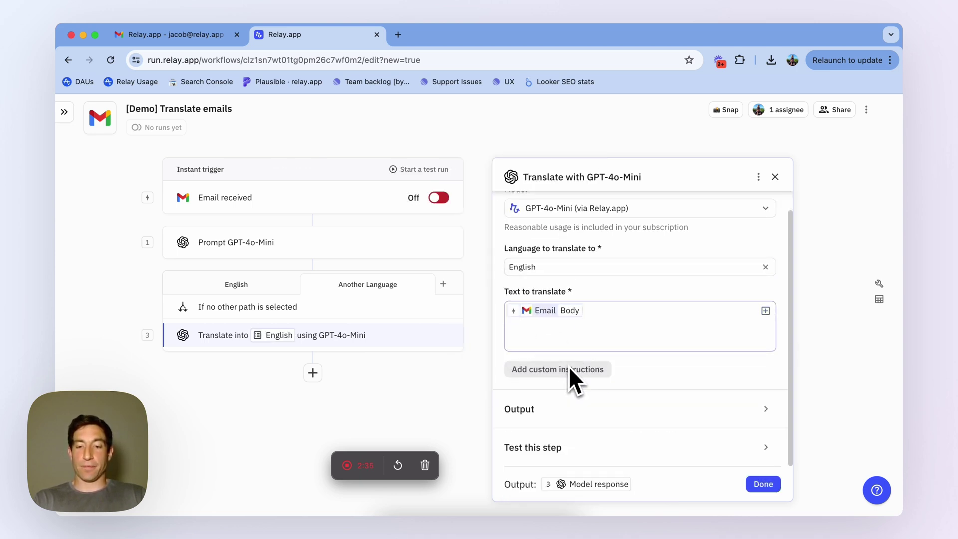
click(570, 419)
scroll(571, 424, down, 2)
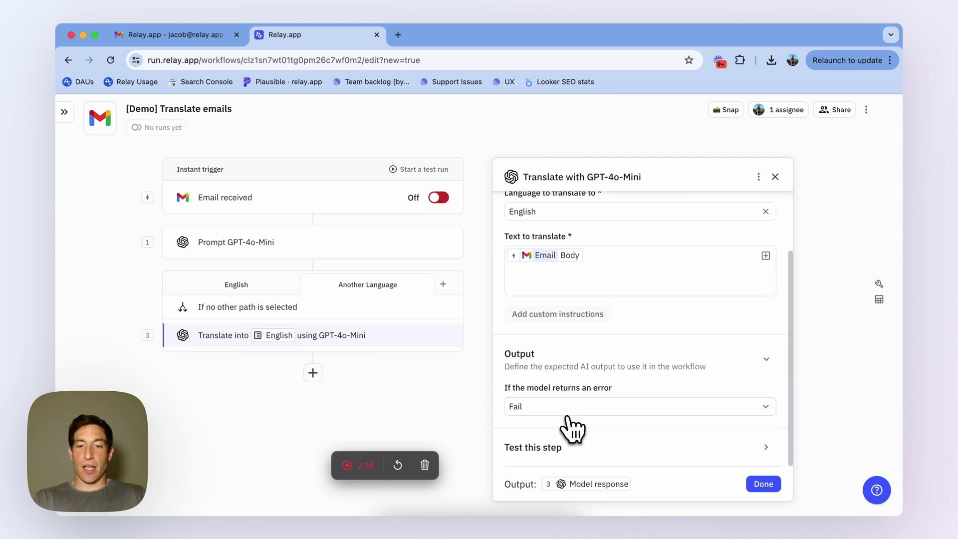
scroll(567, 418, up, 2)
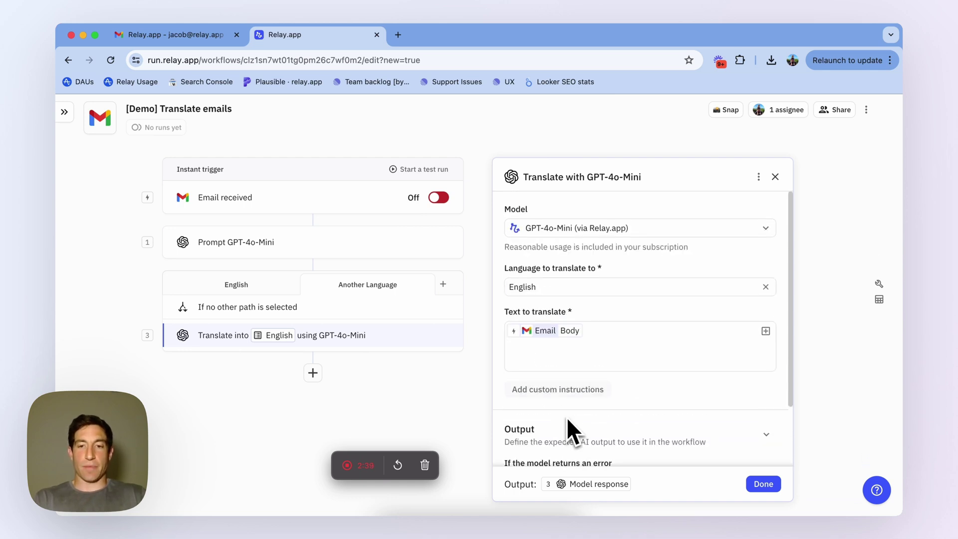
click(762, 484)
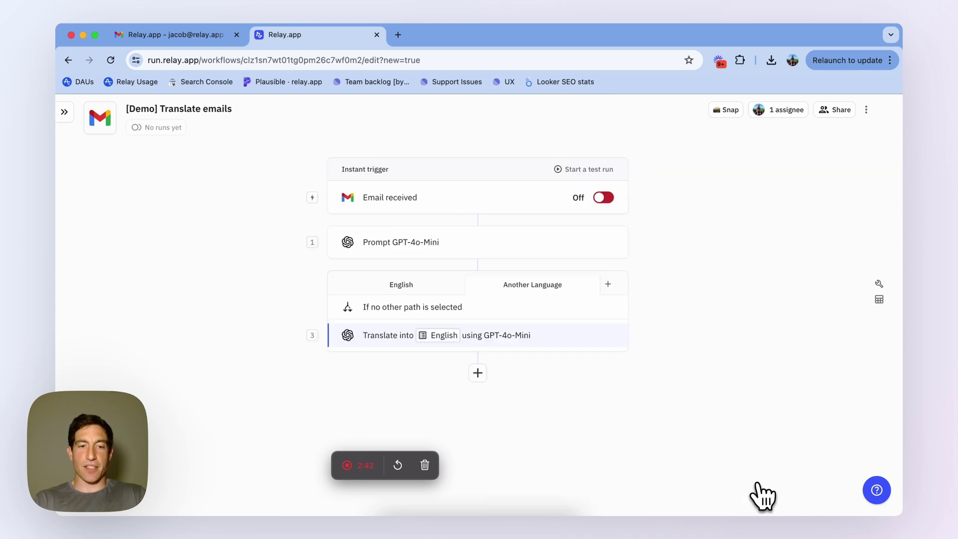
- Add a Get data input step whose request is sent as a Slack DM
click(477, 346)
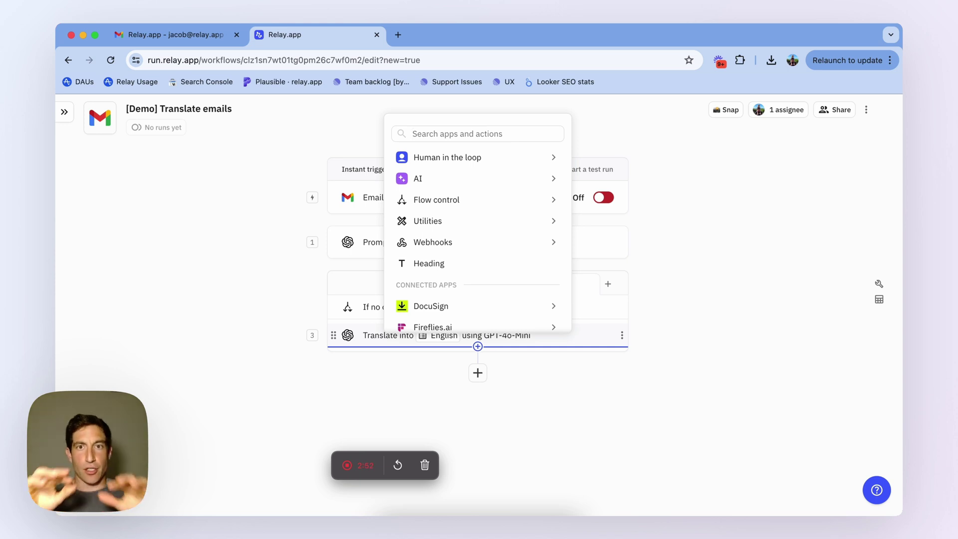
mouse_move(512, 159)
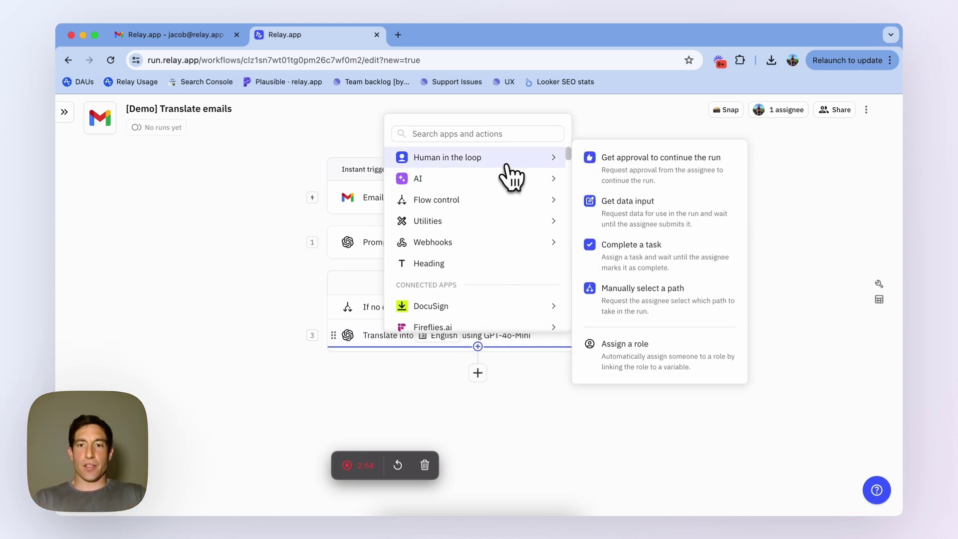
click(635, 203)
click(609, 229)
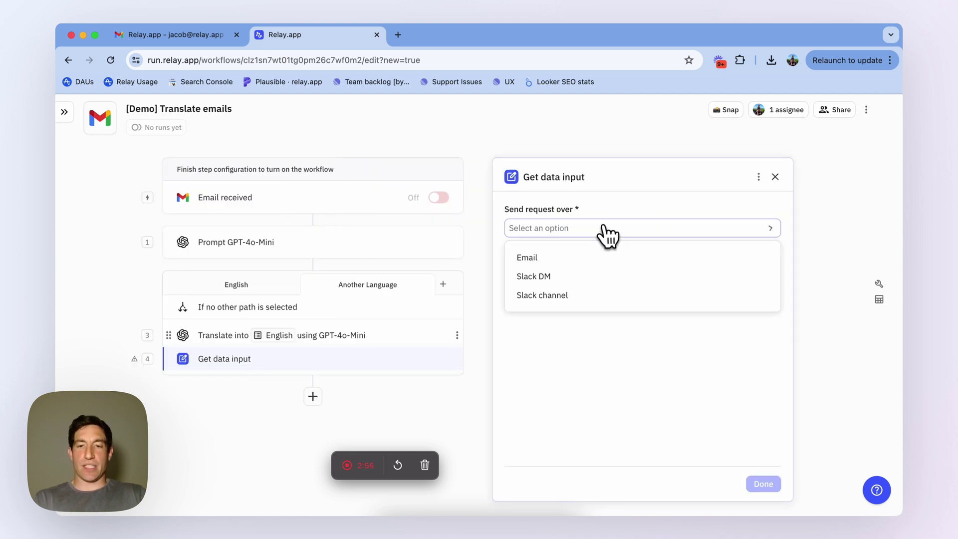
click(575, 274)
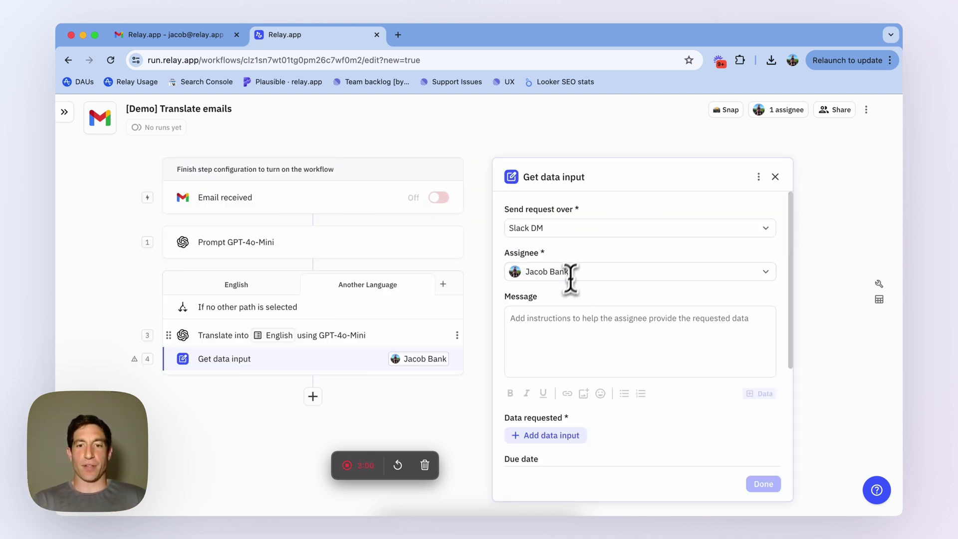
- Write the request 'Please review this translated email (from Language Name) and draft a reply' plus the translated Message
click(553, 322)
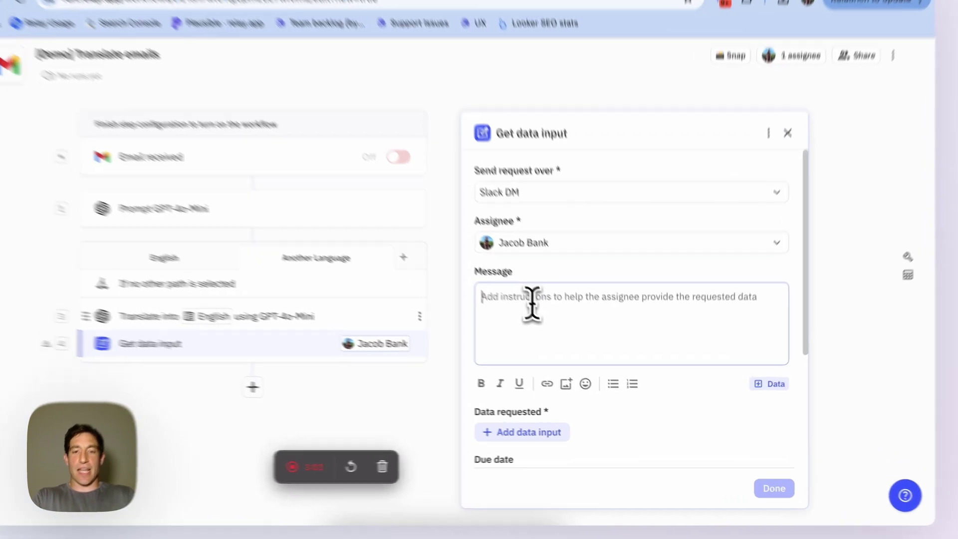
text(Please rev)
text(iewew)
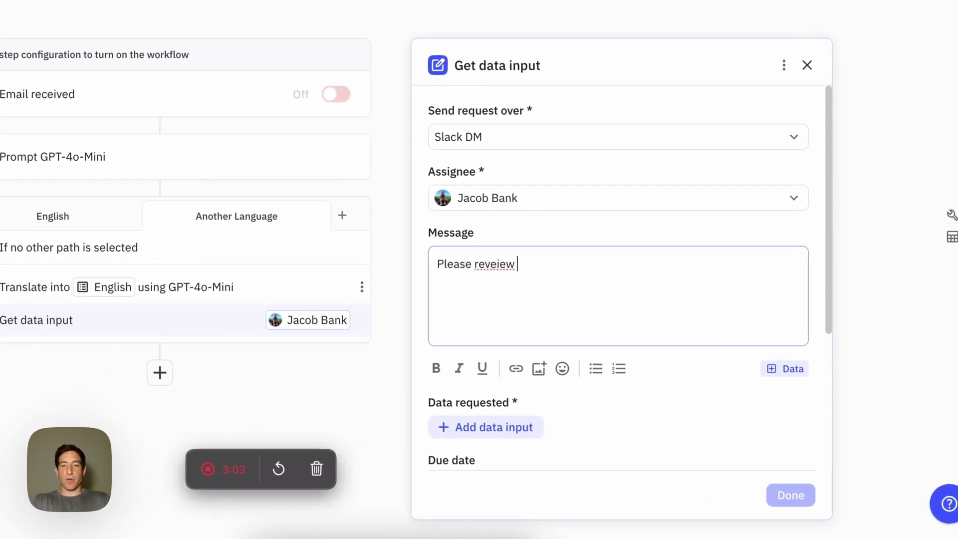
key(BackSpace)
key(BackSpace)
key(BackSpace)
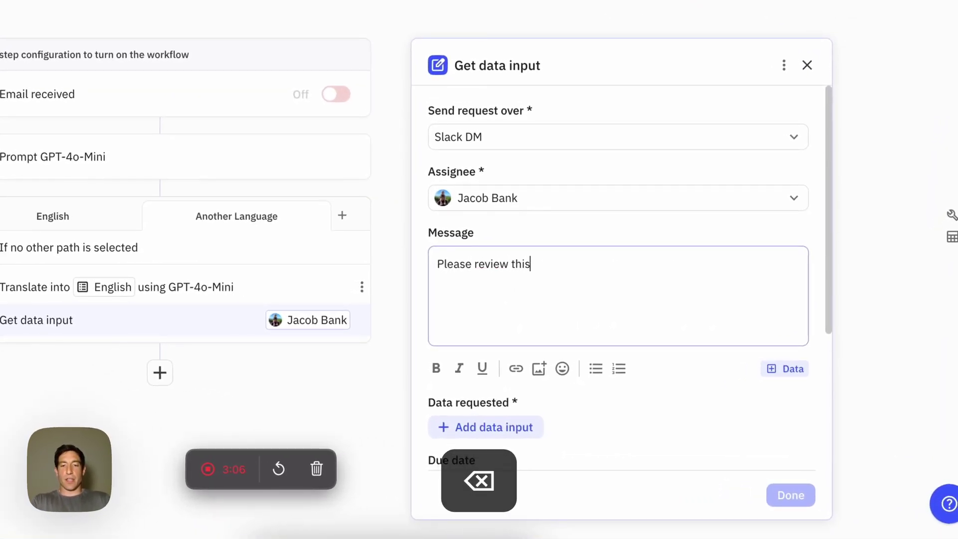
text(w this translated emai)
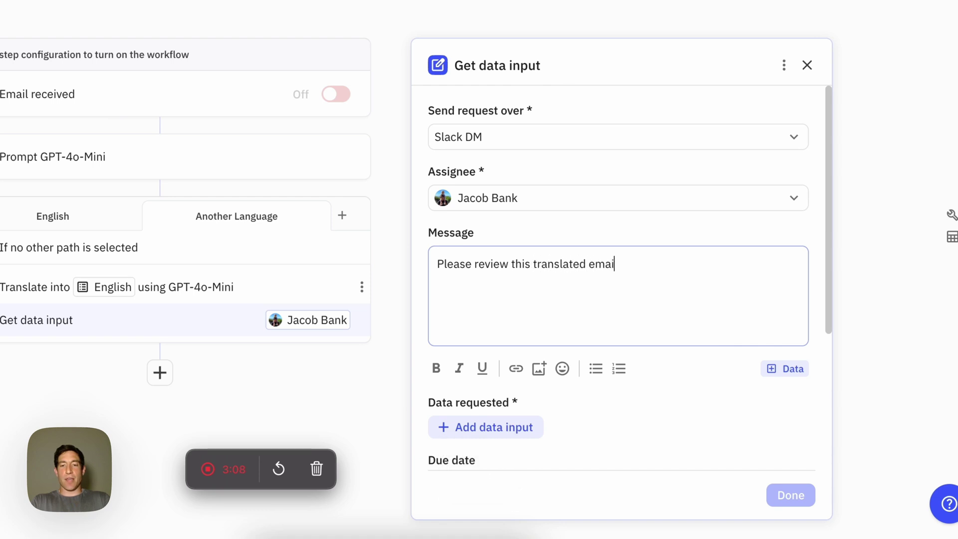
text(l (from)
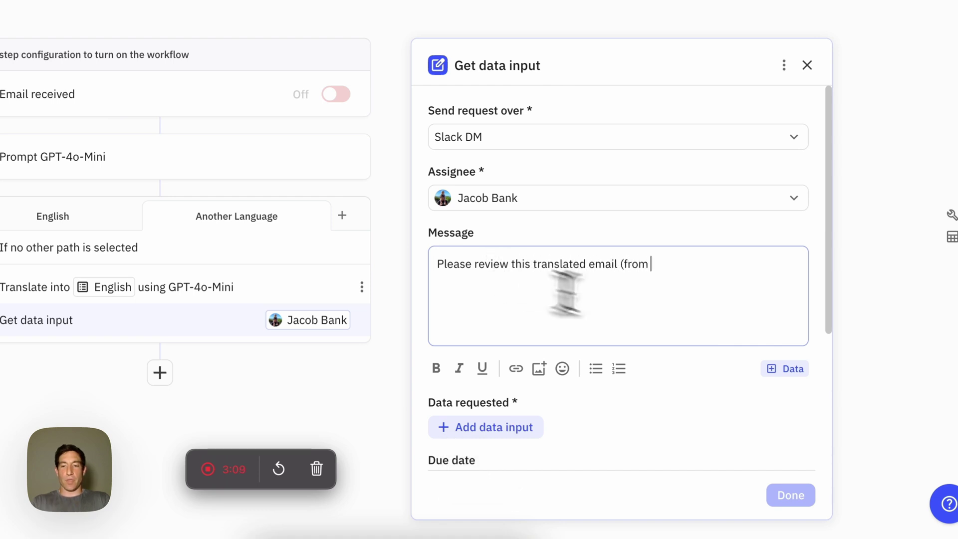
click(784, 368)
mouse_move(729, 288)
click(509, 301)
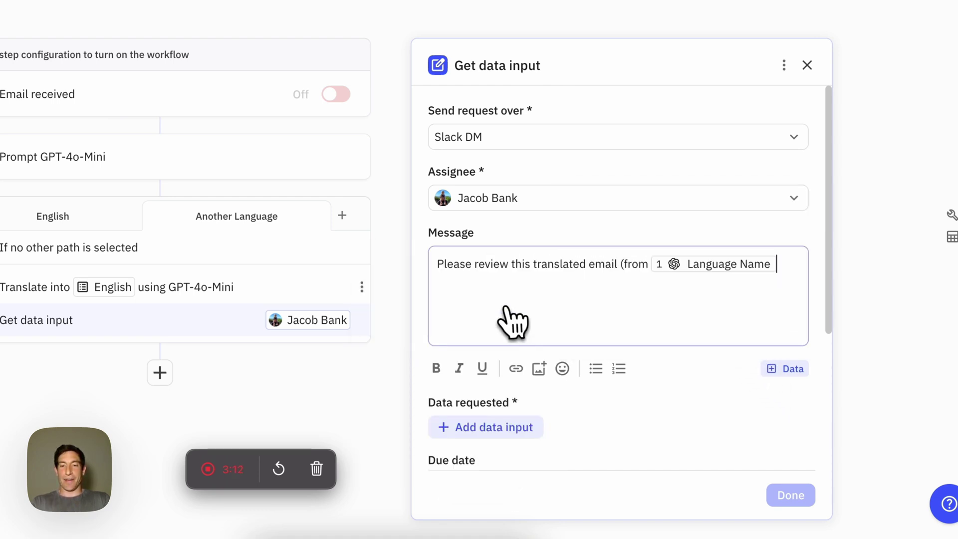
text() and f)
key(BackSpace)
text(draft a )
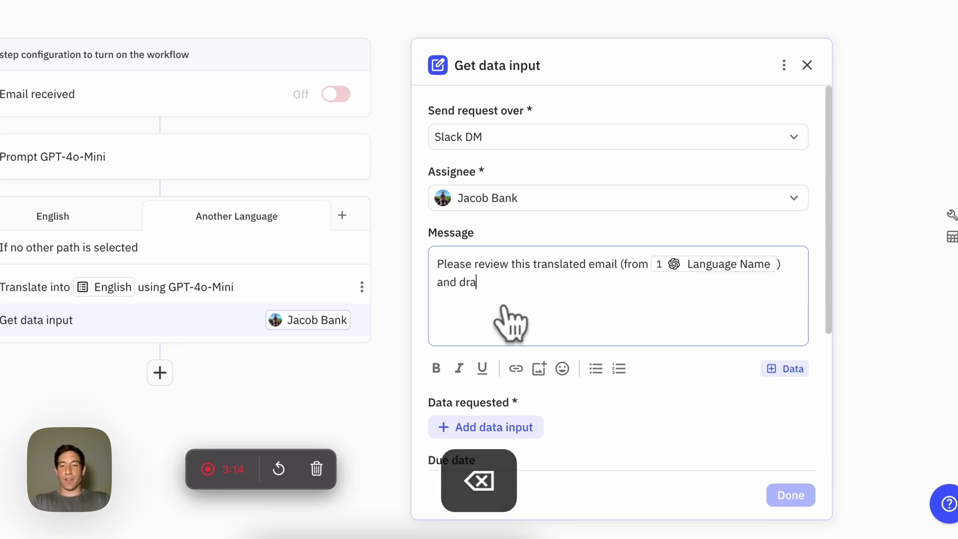
text(reply.)
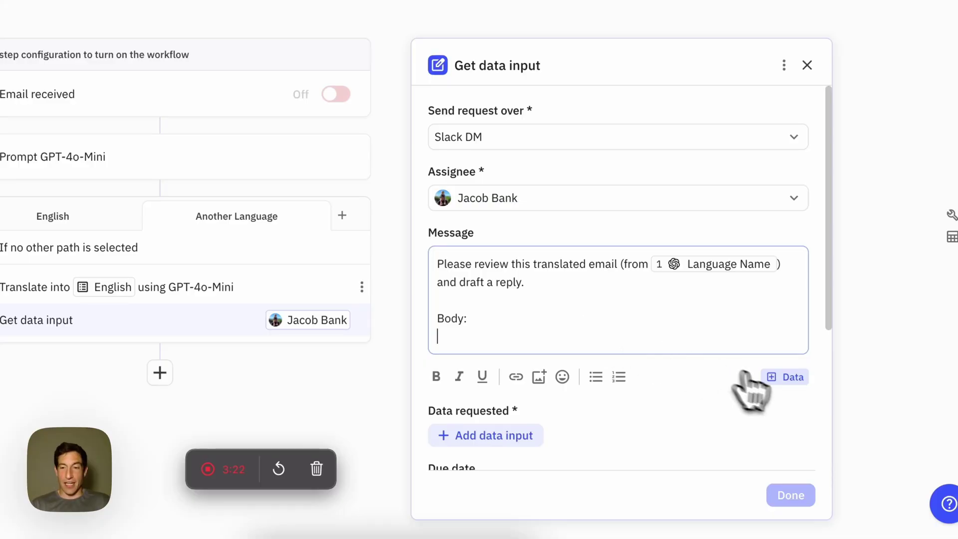
click(785, 377)
mouse_move(723, 319)
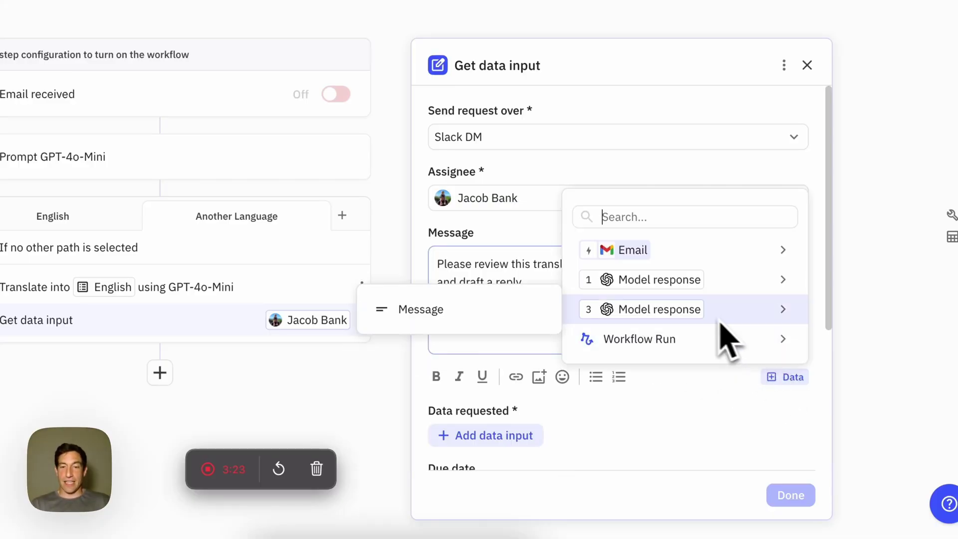
click(538, 314)
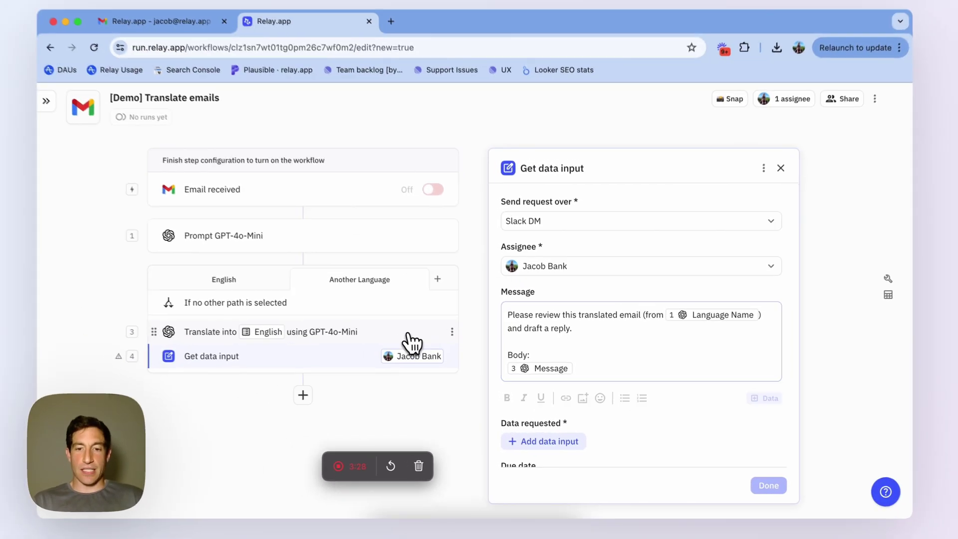
click(412, 343)
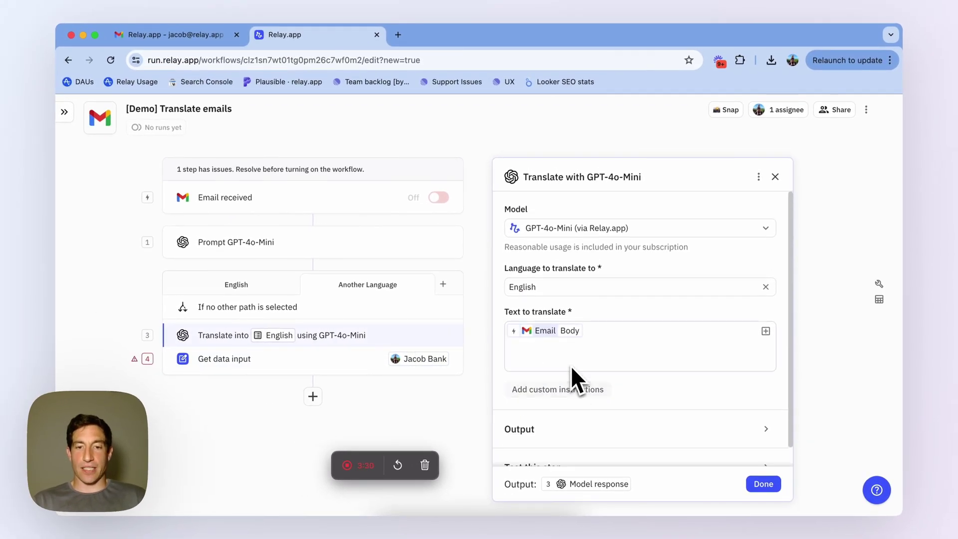
- Add a multiline text field named 'Reply' to the data request and mark it required
click(289, 360)
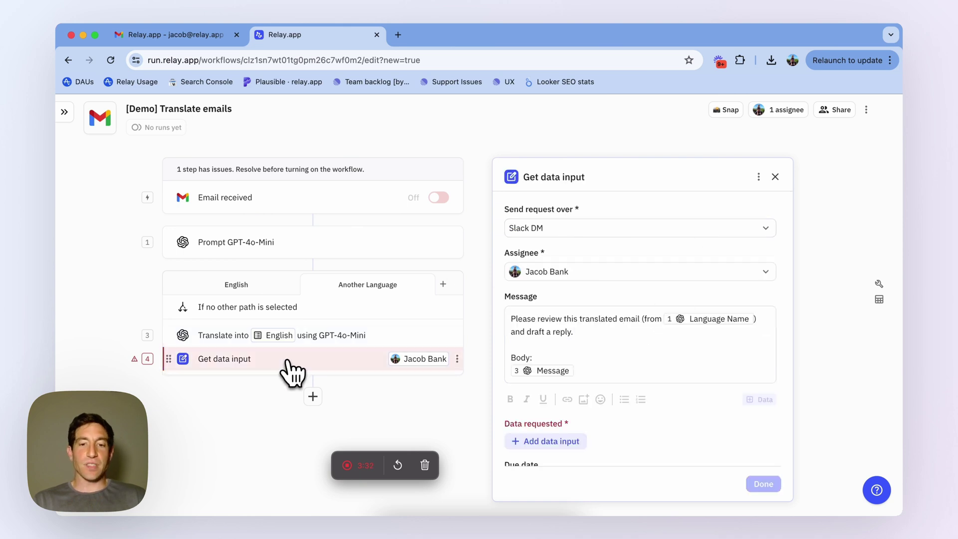
scroll(549, 384, down, 3)
click(540, 360)
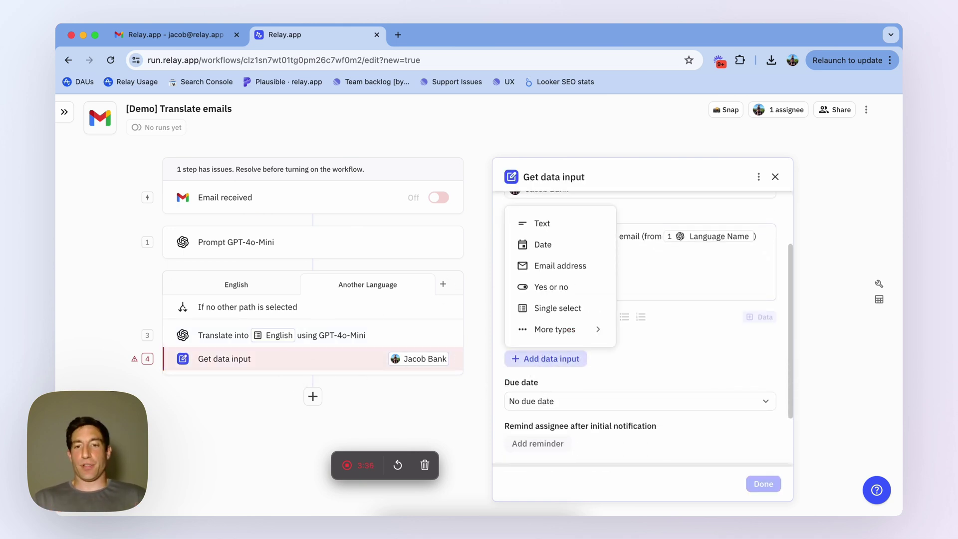
mouse_move(569, 329)
scroll(694, 334, down, 5)
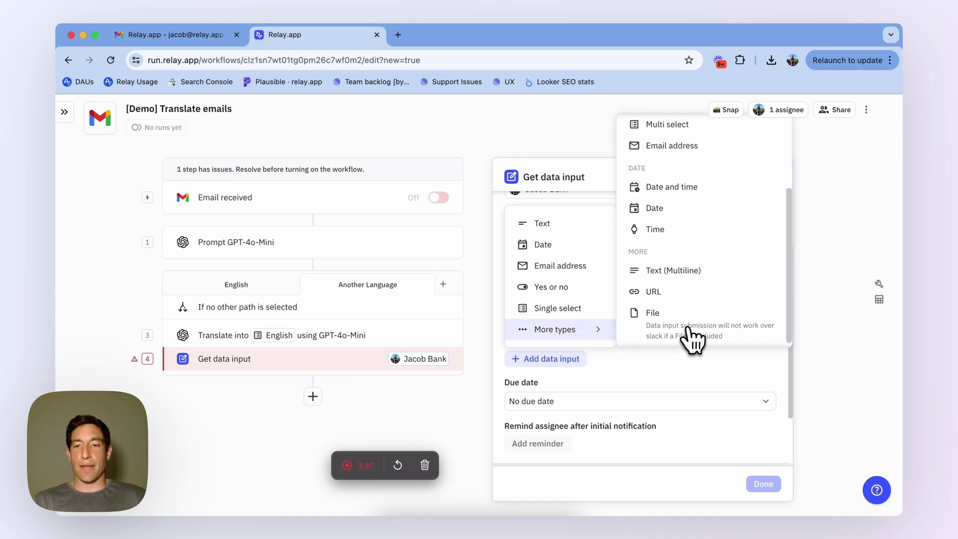
click(671, 265)
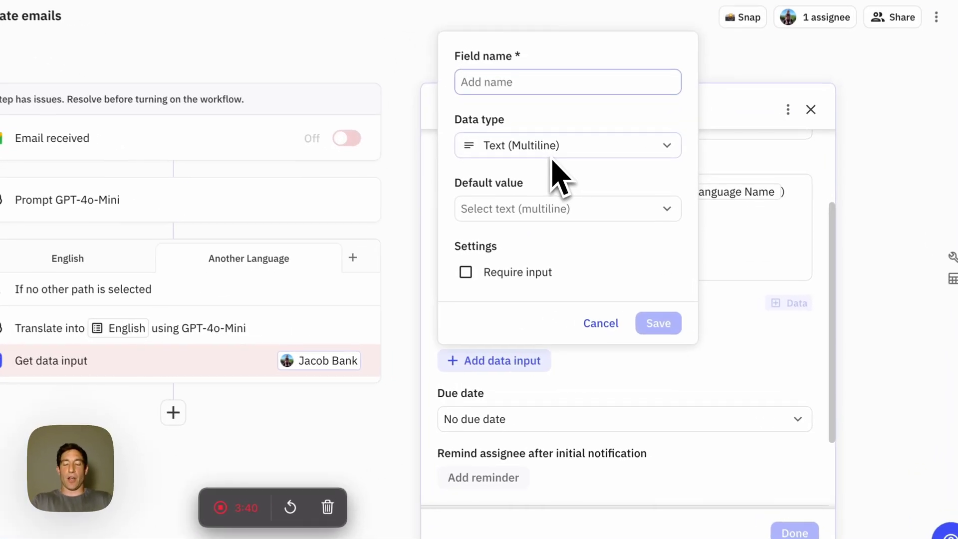
text(Reply)
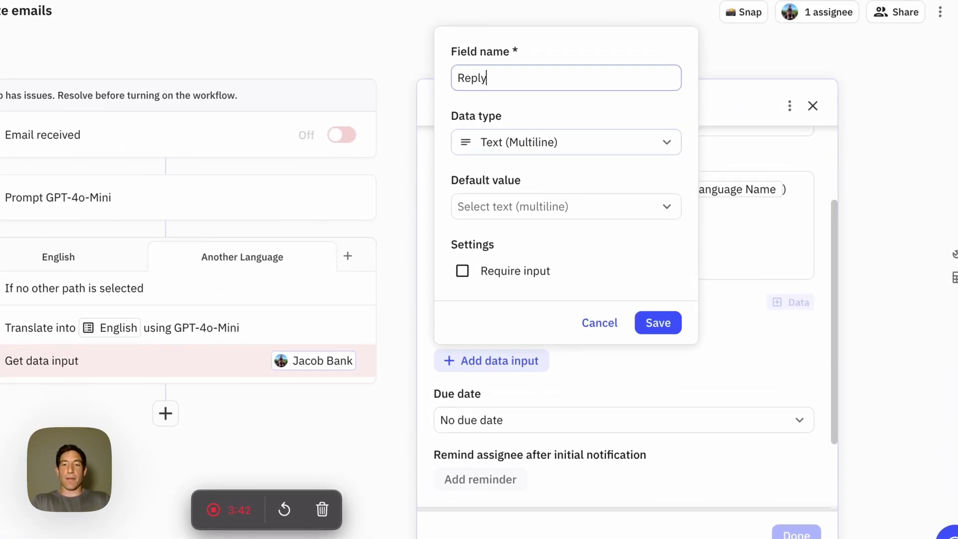
click(658, 323)
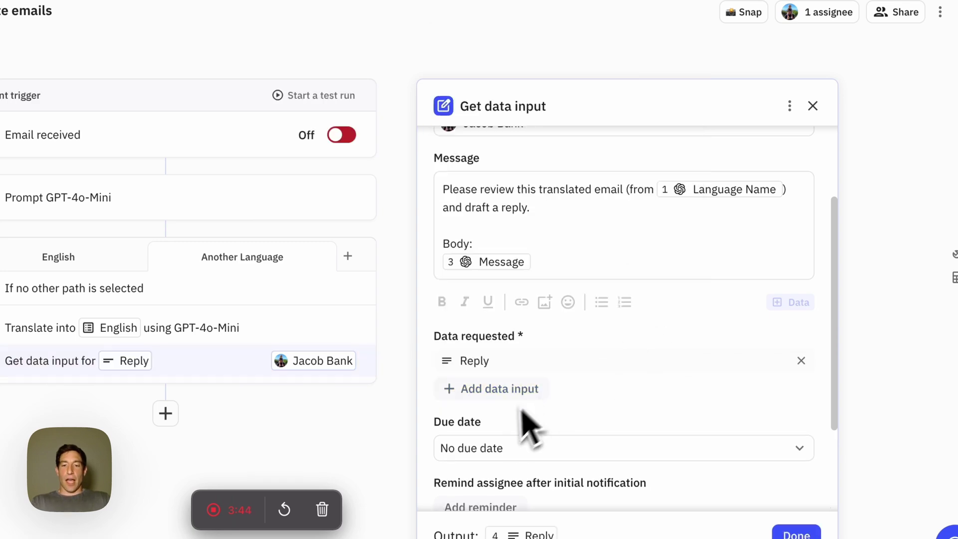
click(488, 363)
click(462, 271)
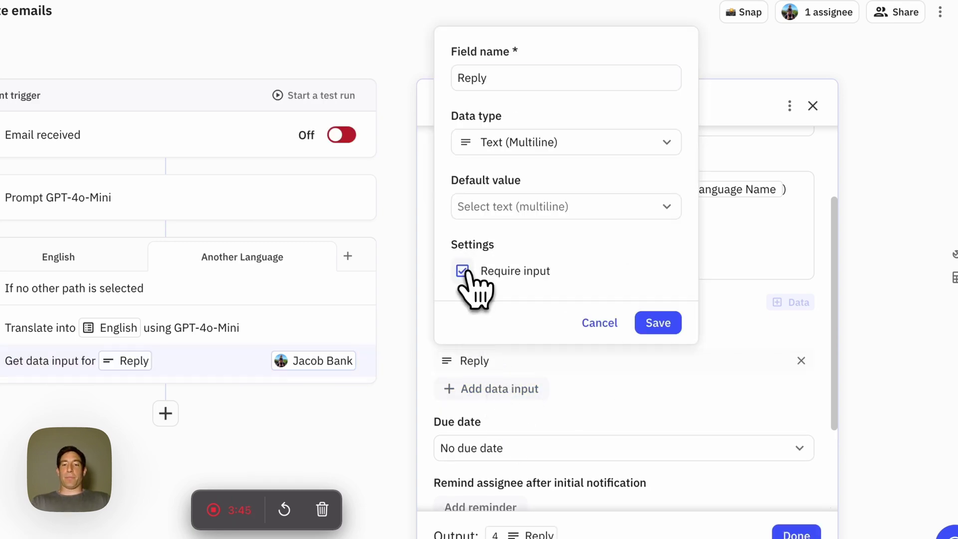
click(669, 324)
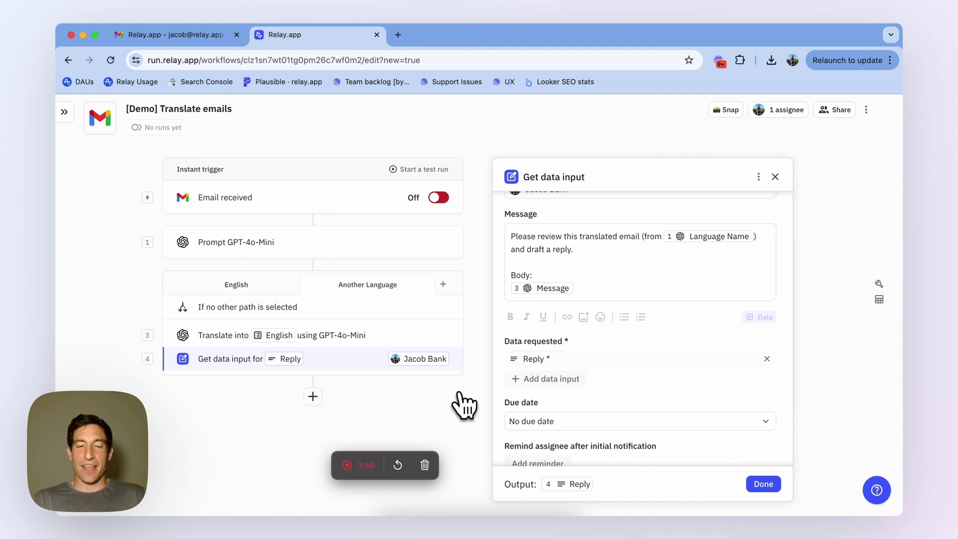
- Add a GPT-4o-Mini custom prompt asking to translate the reply into the detected Language Name
click(312, 370)
mouse_move(331, 181)
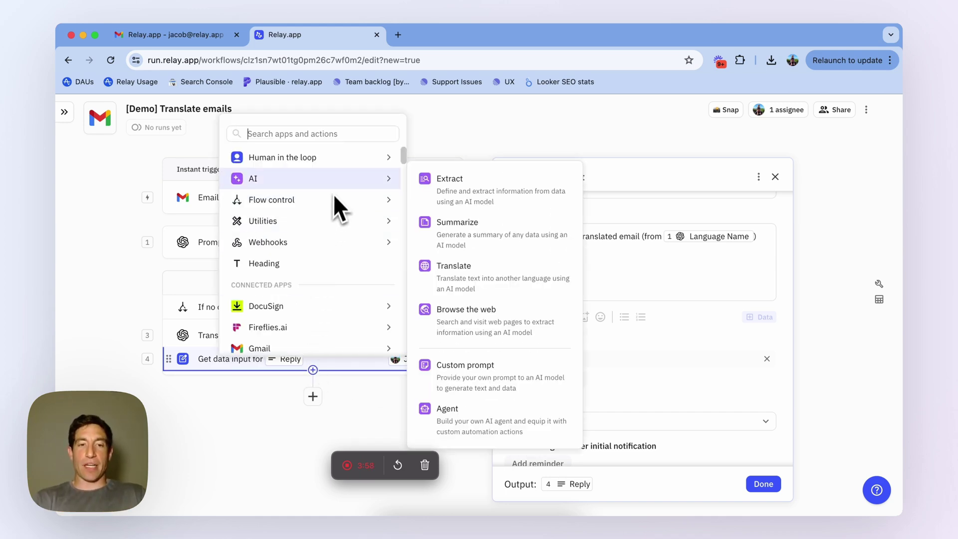
click(486, 365)
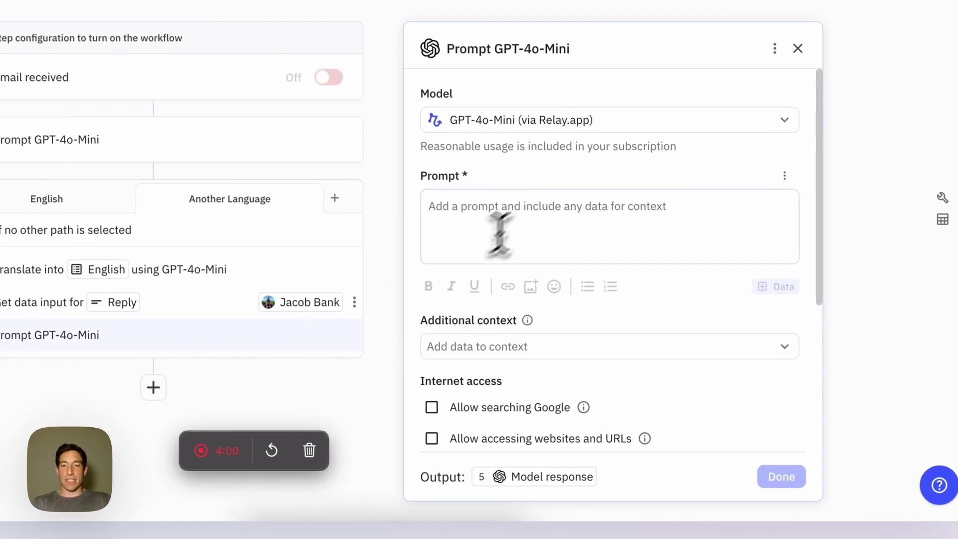
click(572, 292)
text(Please )
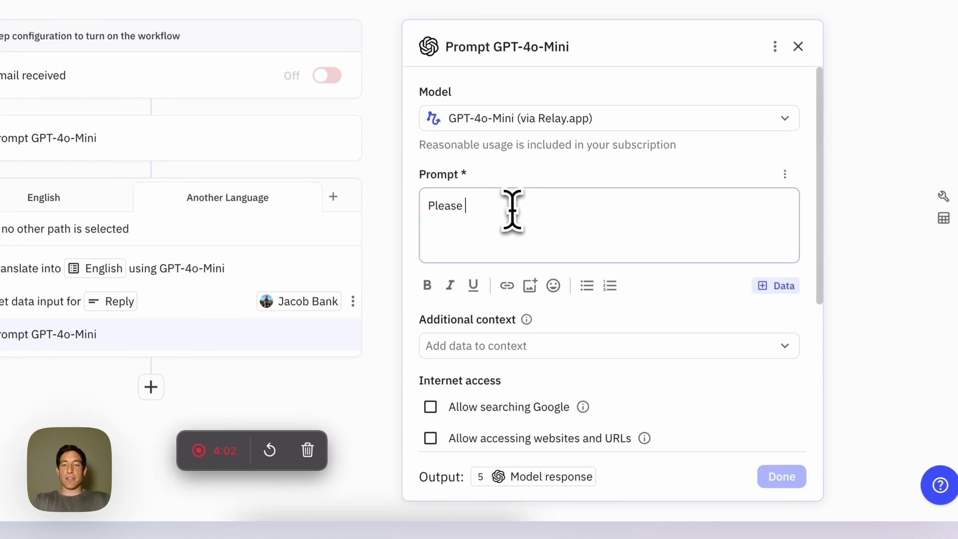
text(tra)
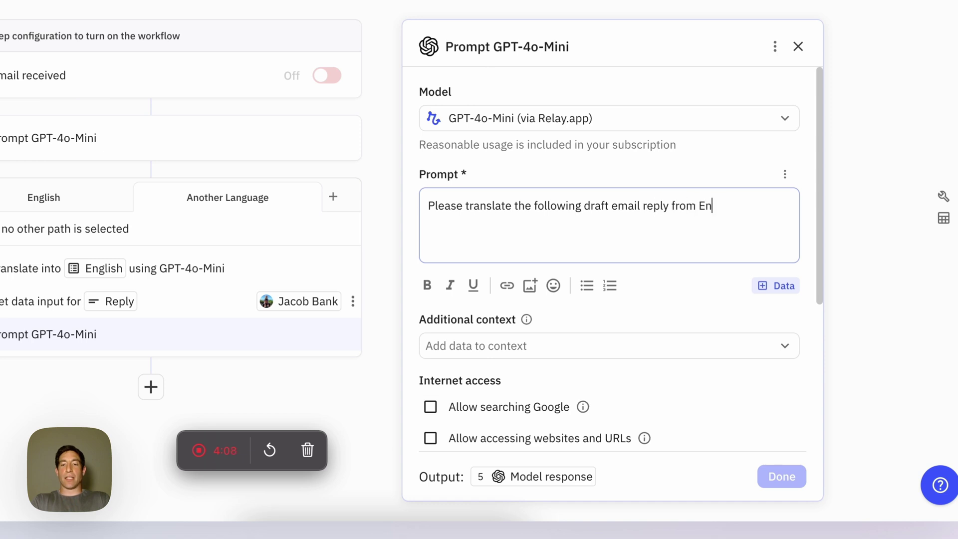
click(776, 285)
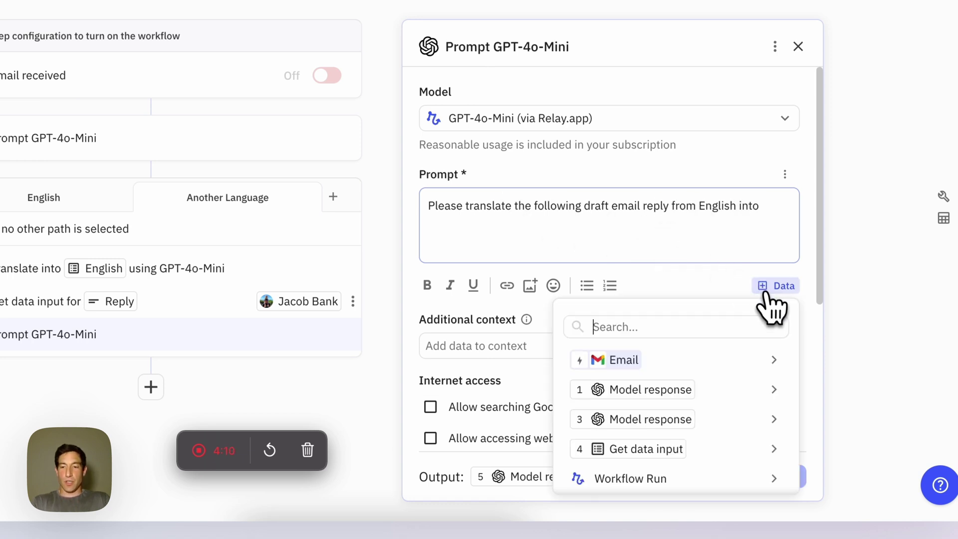
mouse_move(723, 396)
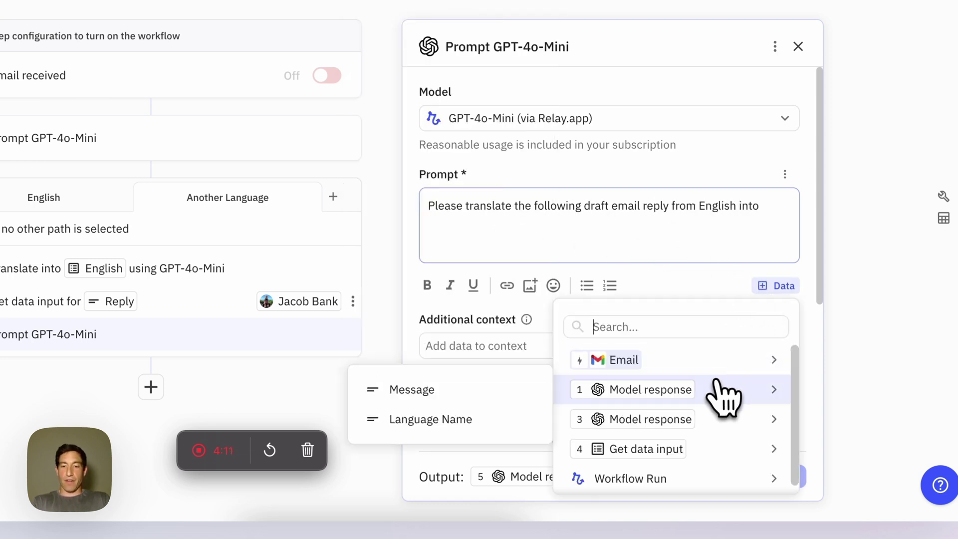
click(526, 417)
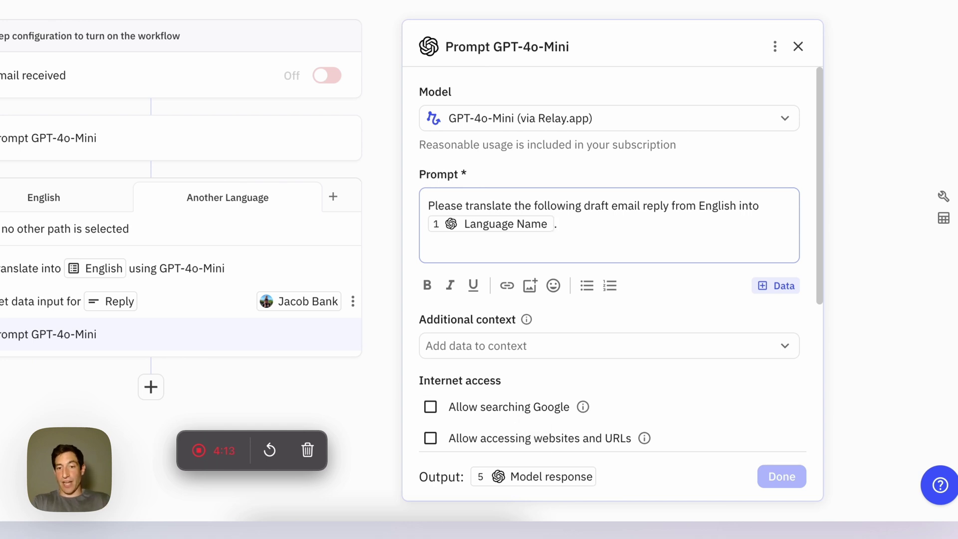
- Append a 'Reply:' line with the Reply value to the prompt, leaving additional context empty
click(521, 348)
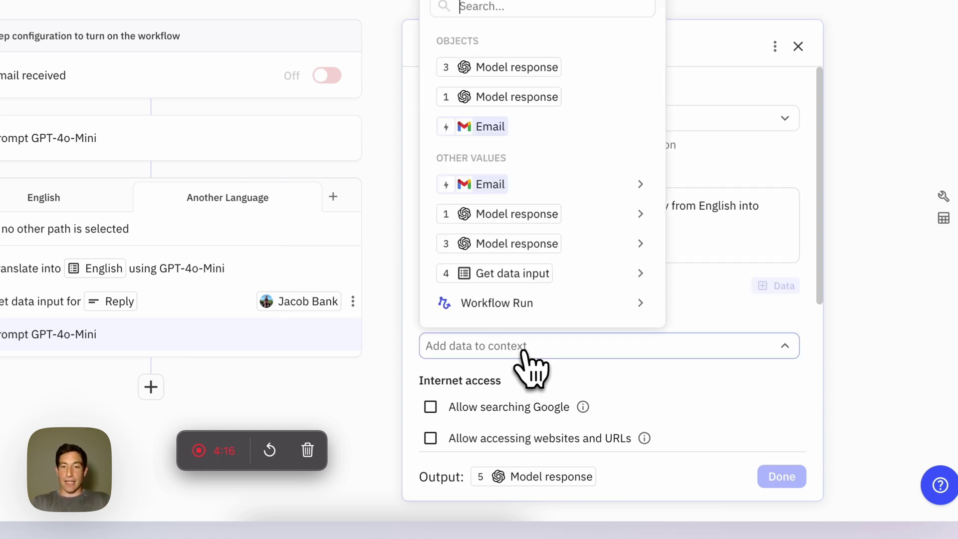
mouse_move(530, 306)
click(695, 279)
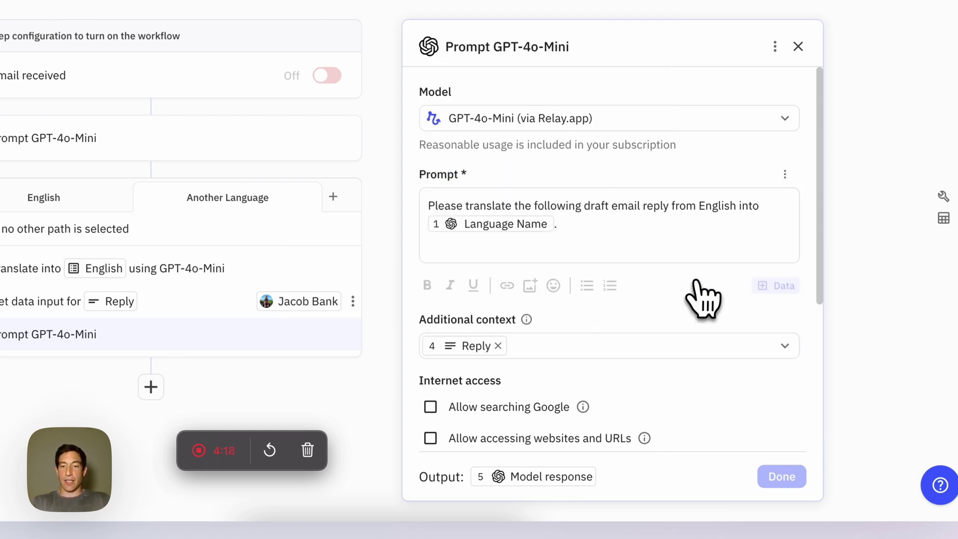
click(549, 347)
key(BackSpace)
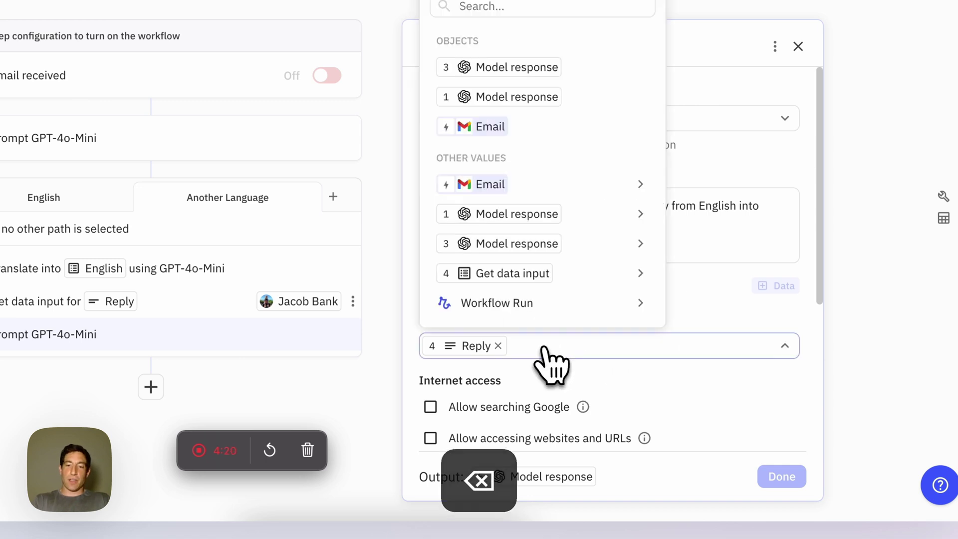
key(BackSpace)
click(703, 244)
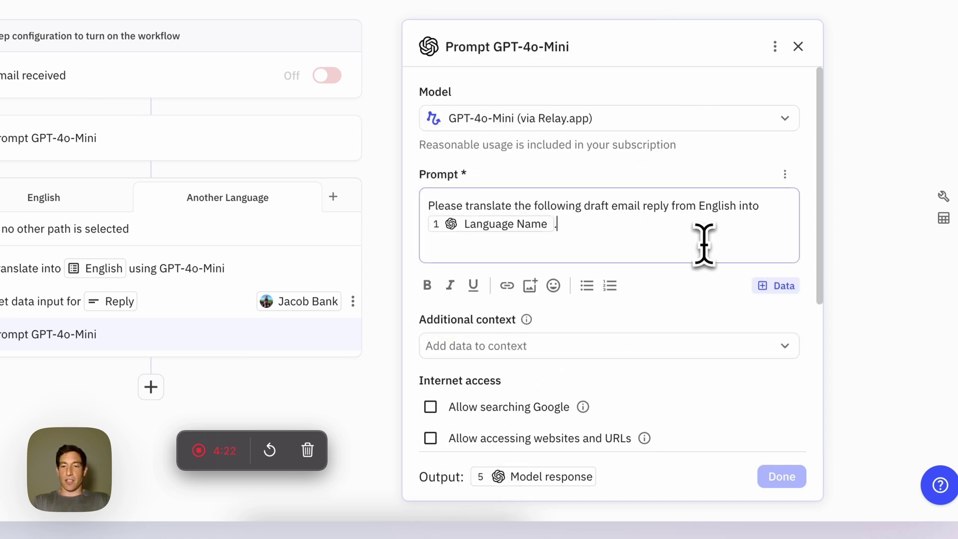
key(Return)
key(Return)
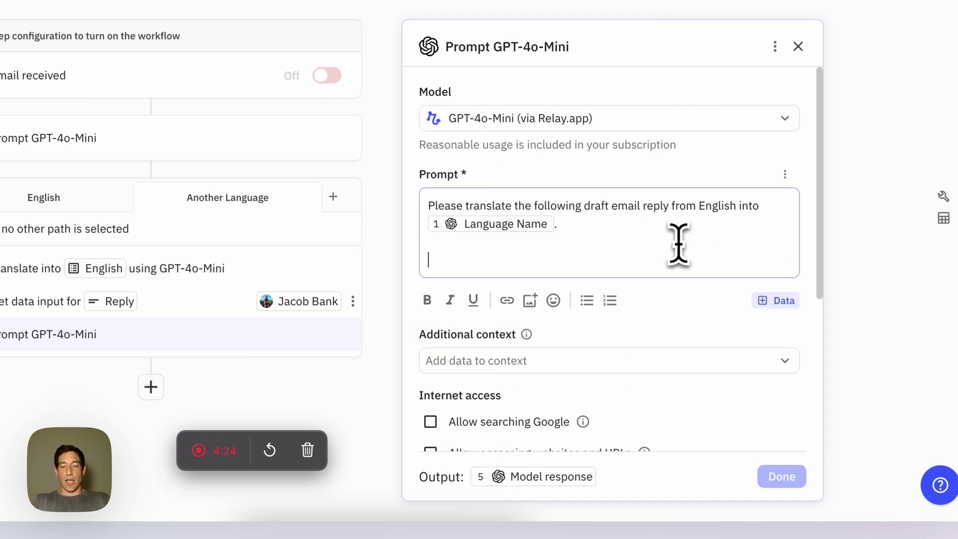
text(Reply:)
key(Return)
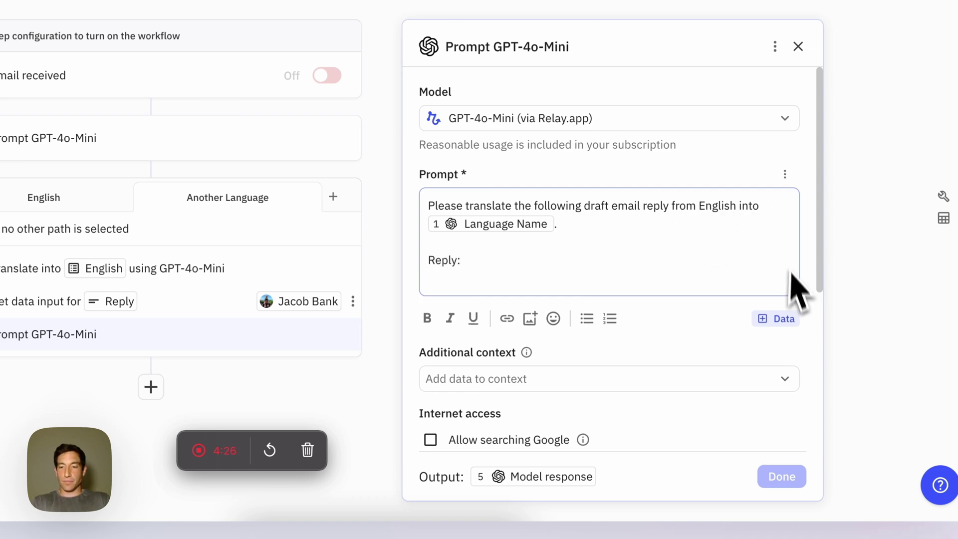
click(777, 318)
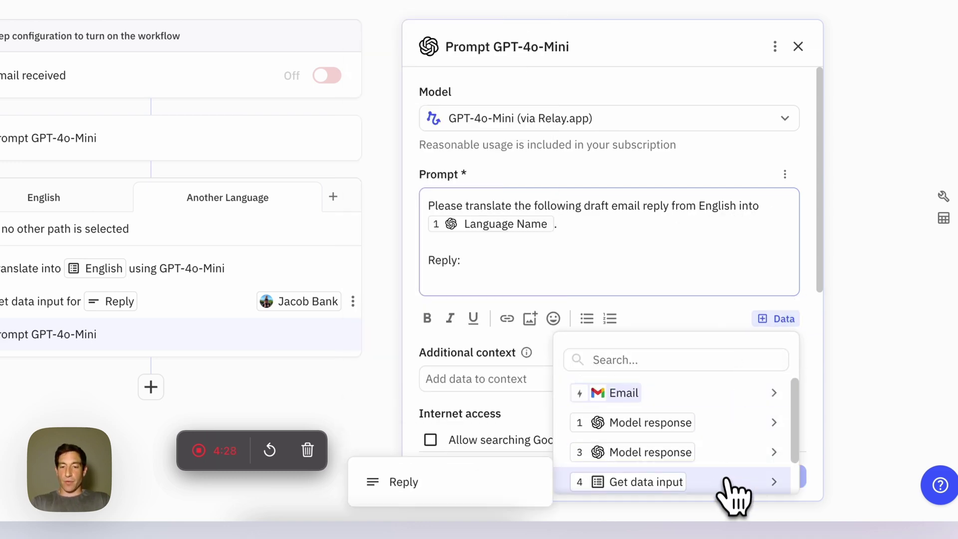
click(497, 480)
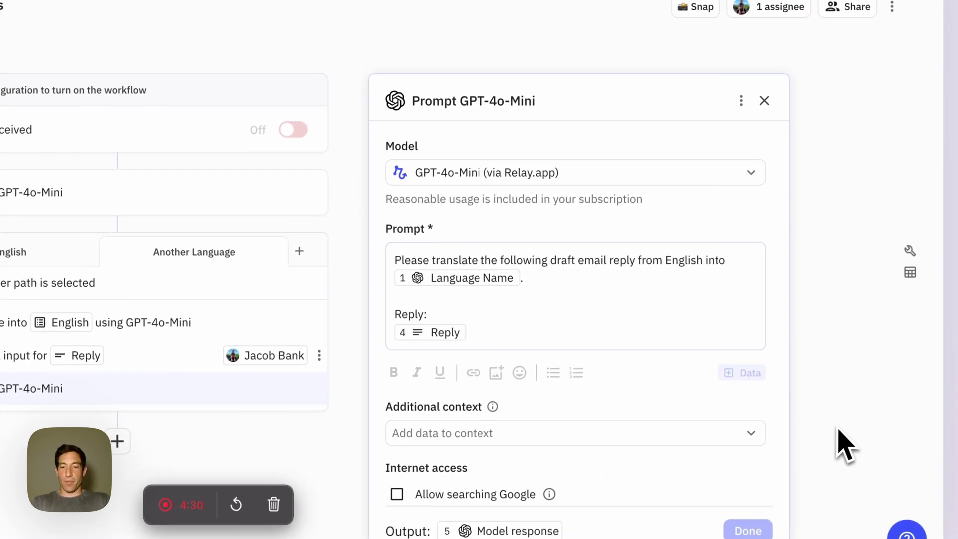
- Add an 'Email Reply' text output field to the back-translation prompt and close its settings
scroll(770, 404, down, 3)
scroll(731, 461, down, 1)
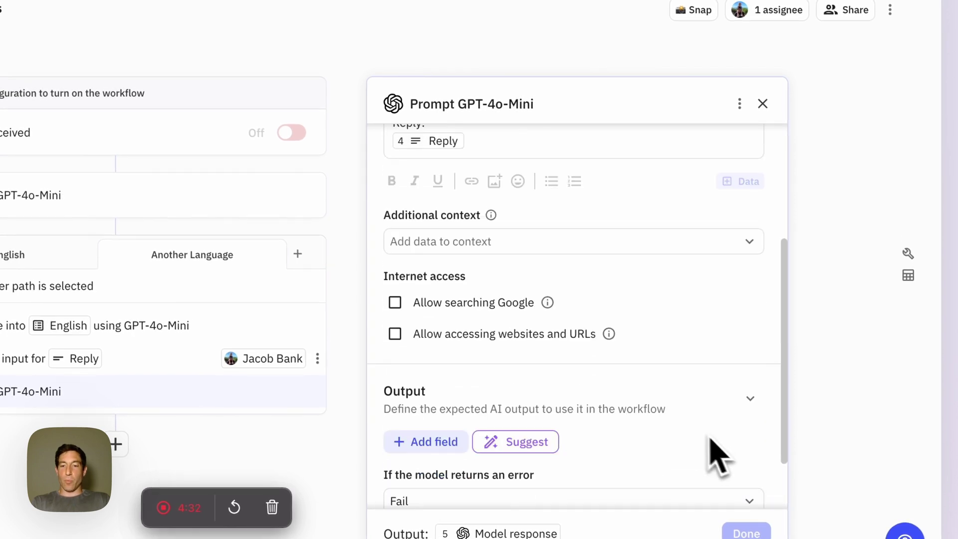
click(455, 444)
mouse_move(436, 402)
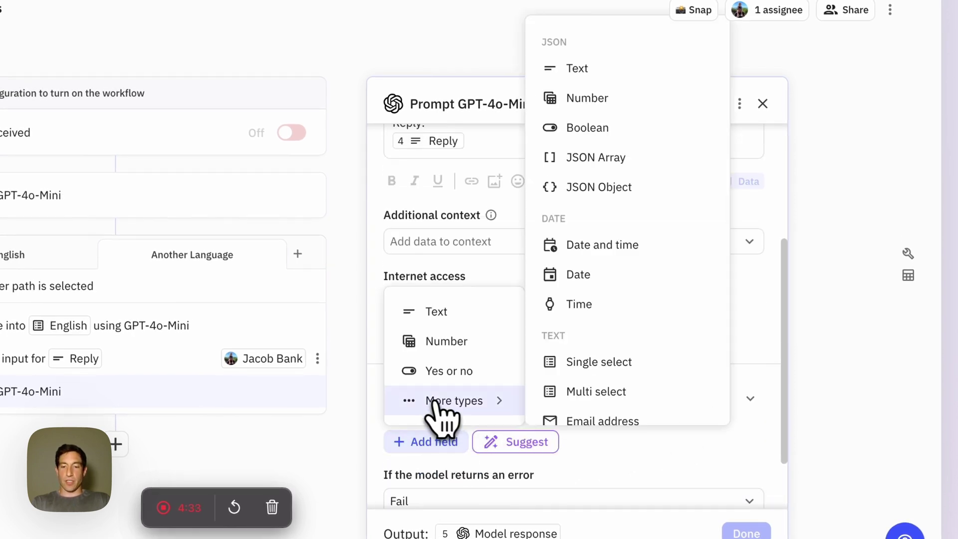
scroll(548, 399, down, 2)
scroll(554, 408, down, 2)
scroll(556, 406, up, 5)
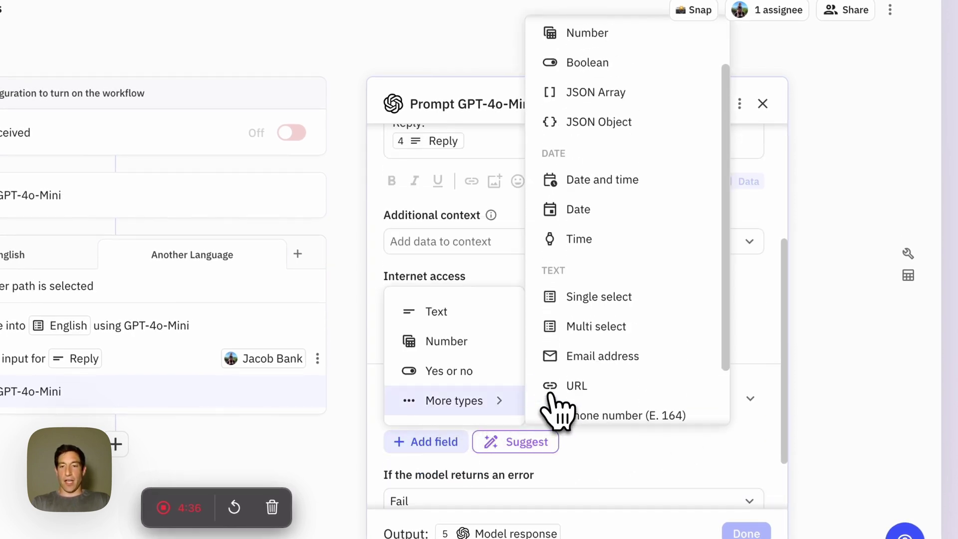
click(615, 107)
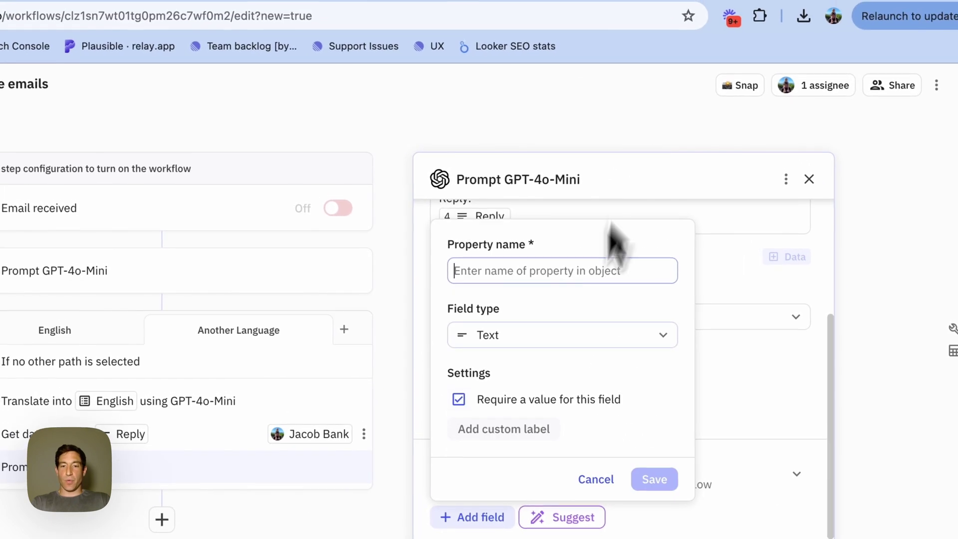
text(Email Reply)
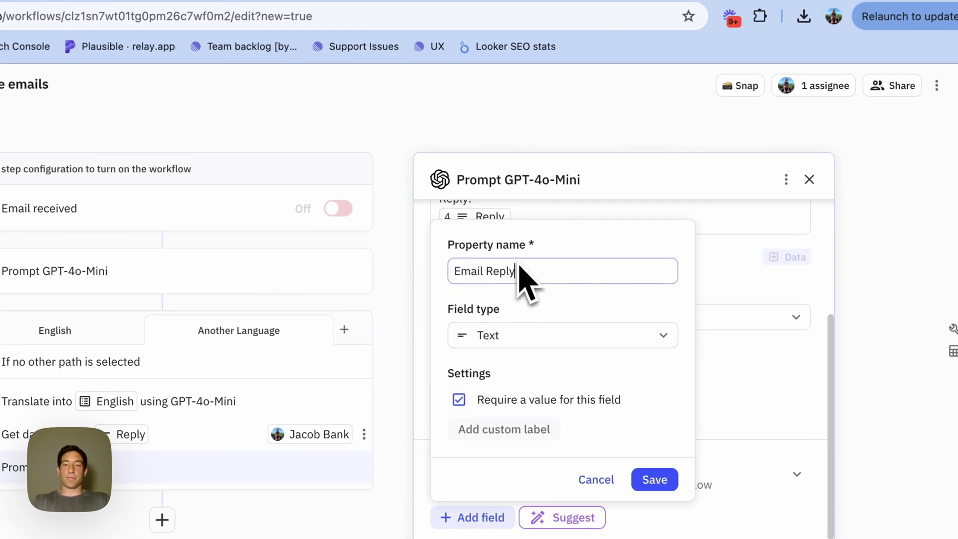
key(Return)
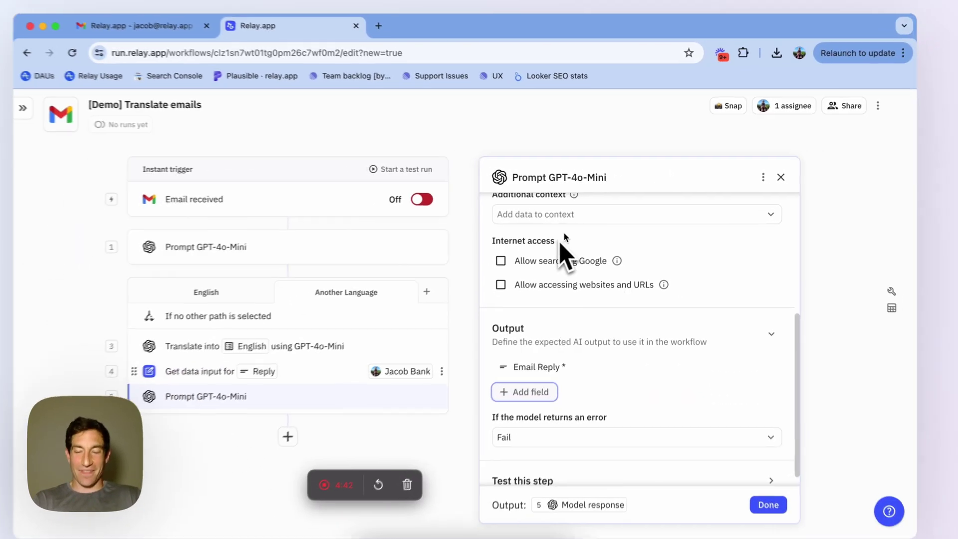
click(775, 176)
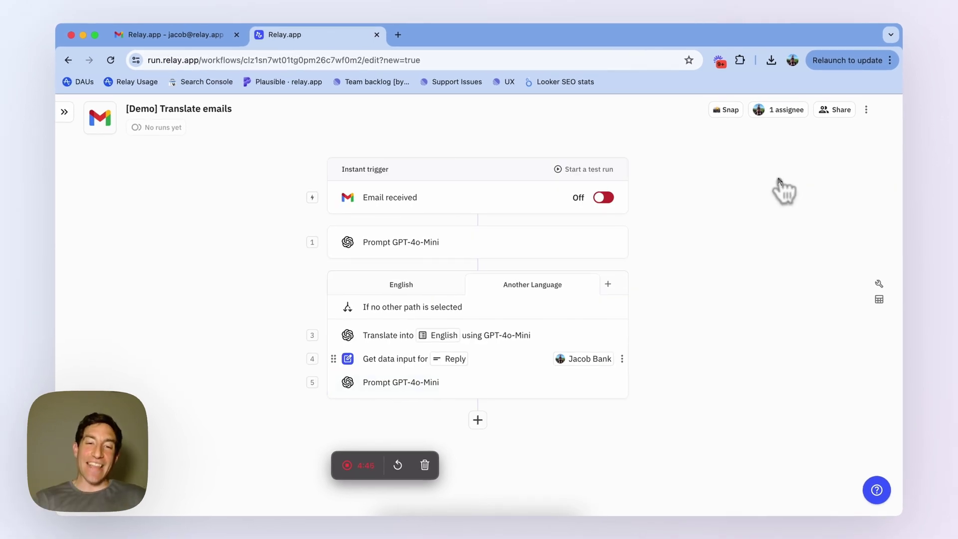
- Add a Gmail Reply action as step 6, after the back-translation step
click(478, 394)
text(s)
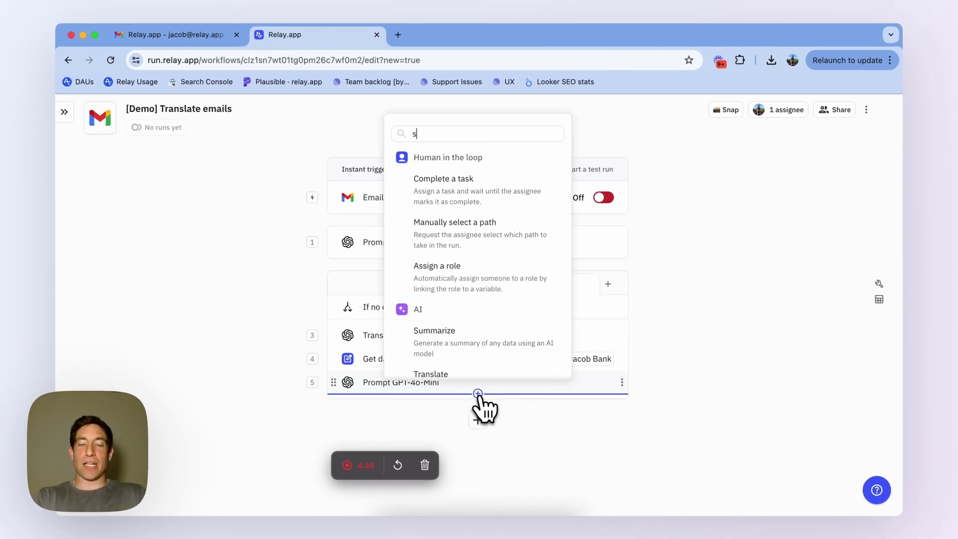
text(end email)
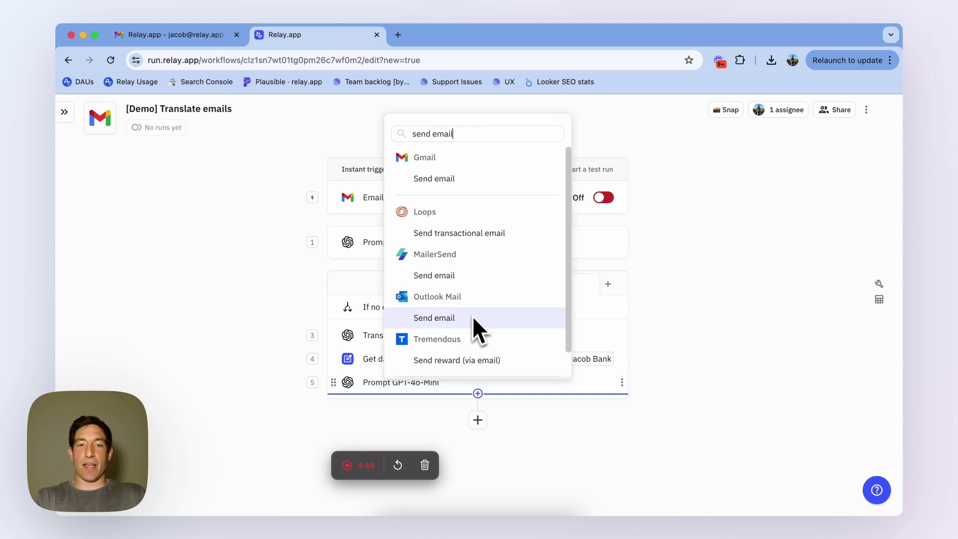
key(BackSpace)
key(BackSpace)
key(BackSpace)
key(BackSpace)
key(BackSpace)
key(BackSpace)
key(BackSpace)
key(BackSpace)
key(BackSpace)
key(BackSpace)
text(reply)
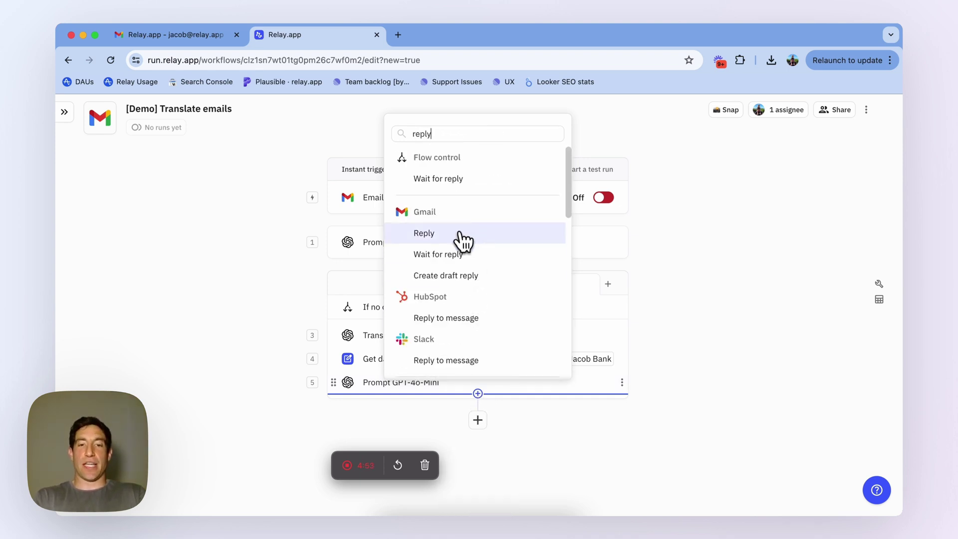
click(462, 238)
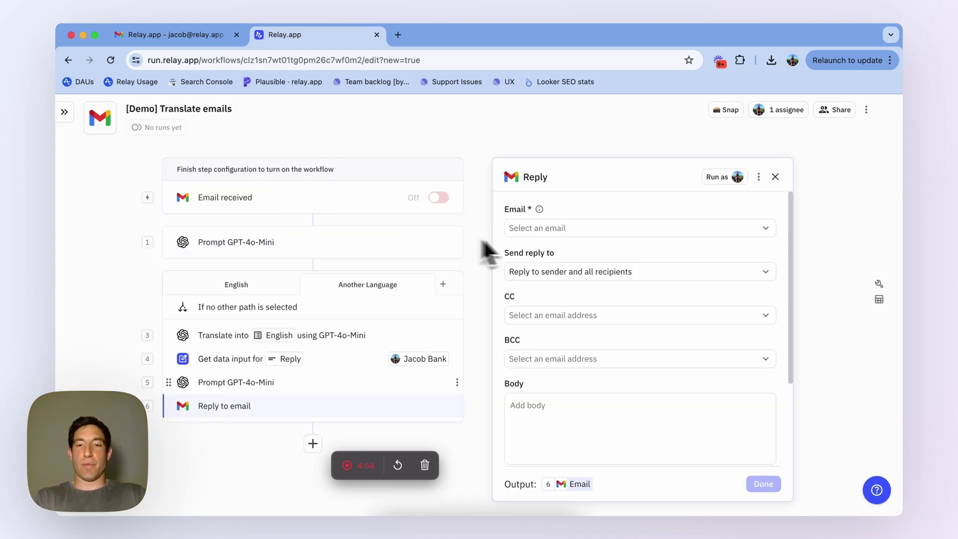
- Reply to the triggering Email, using step 5's Email Reply as the body
click(562, 233)
click(553, 305)
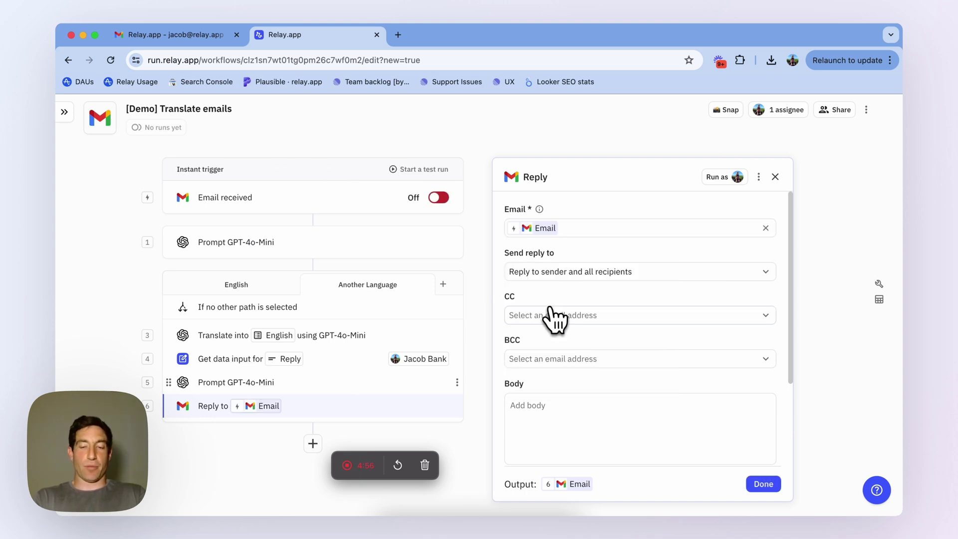
scroll(534, 408, down, 2)
click(646, 357)
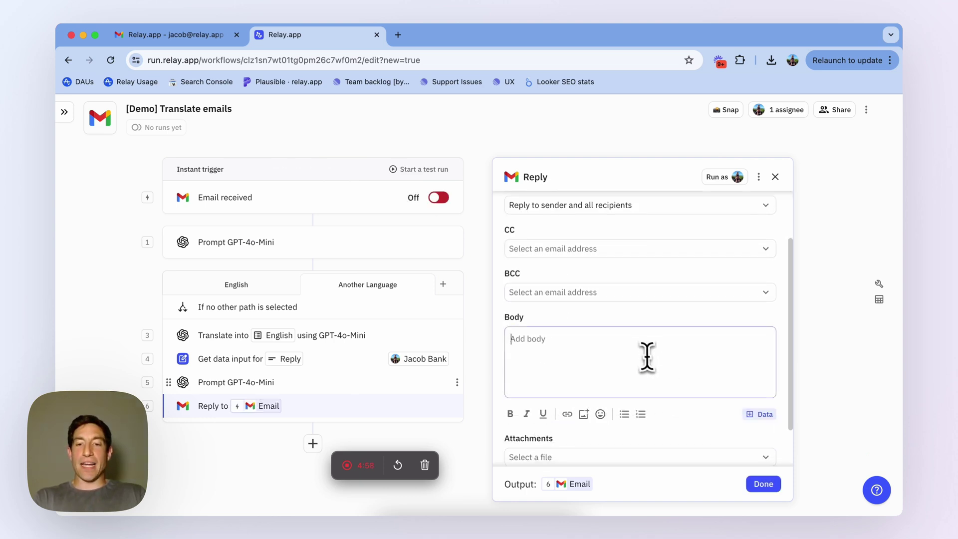
click(758, 415)
mouse_move(710, 373)
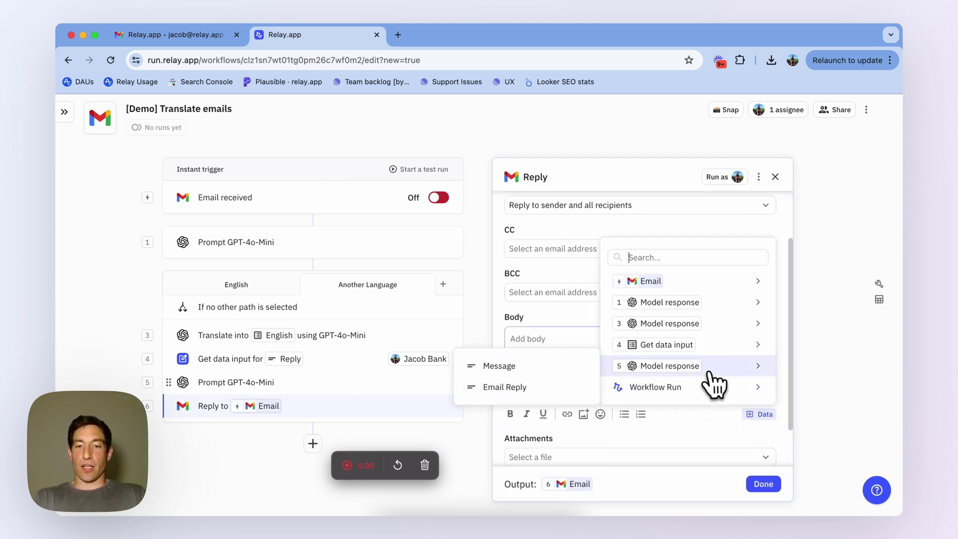
click(561, 390)
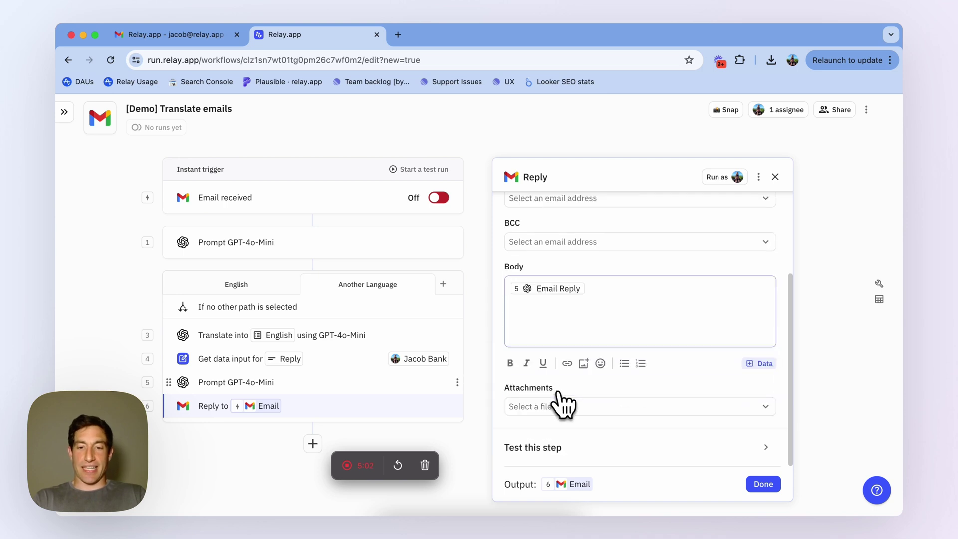
click(762, 484)
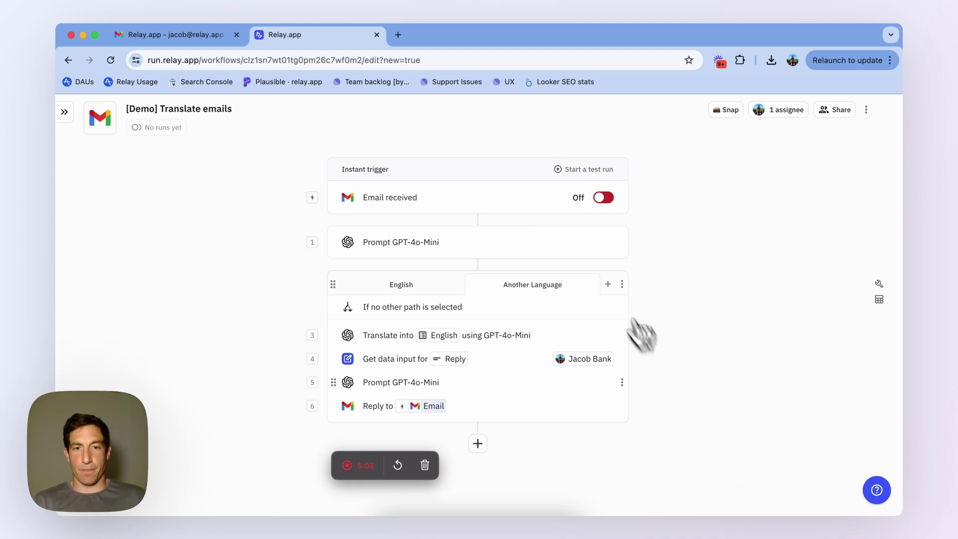
- Review the Email received trigger, language-detection prompt, both path rules and the English translation step
click(485, 202)
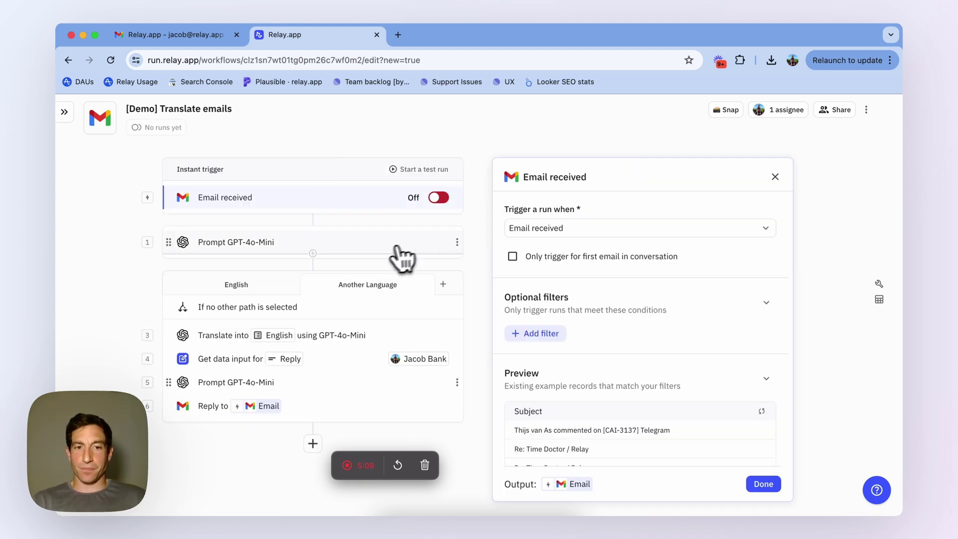
click(376, 248)
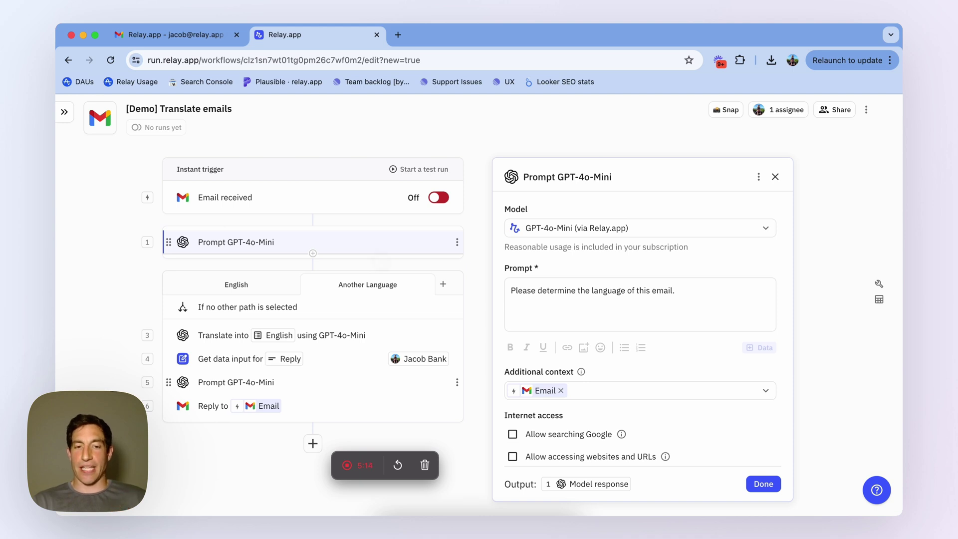
click(233, 290)
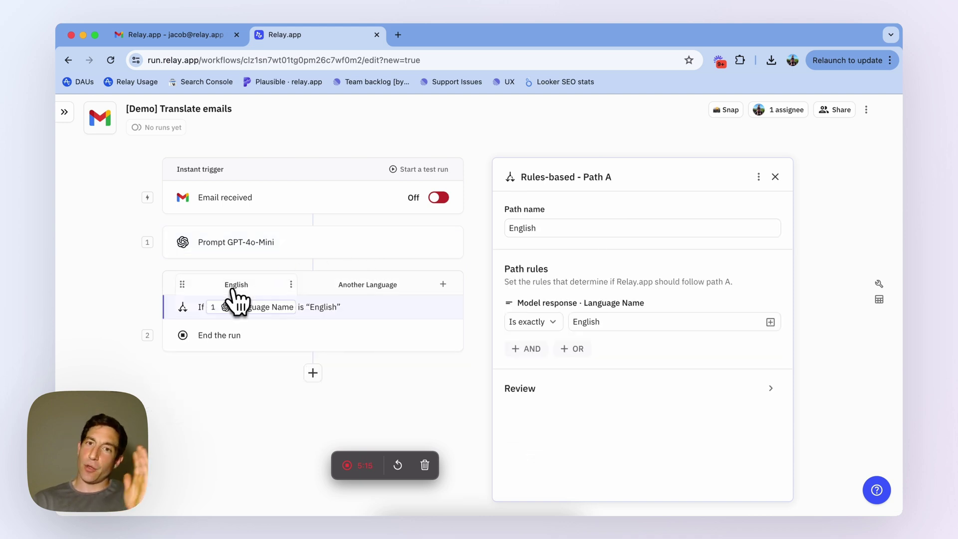
click(338, 290)
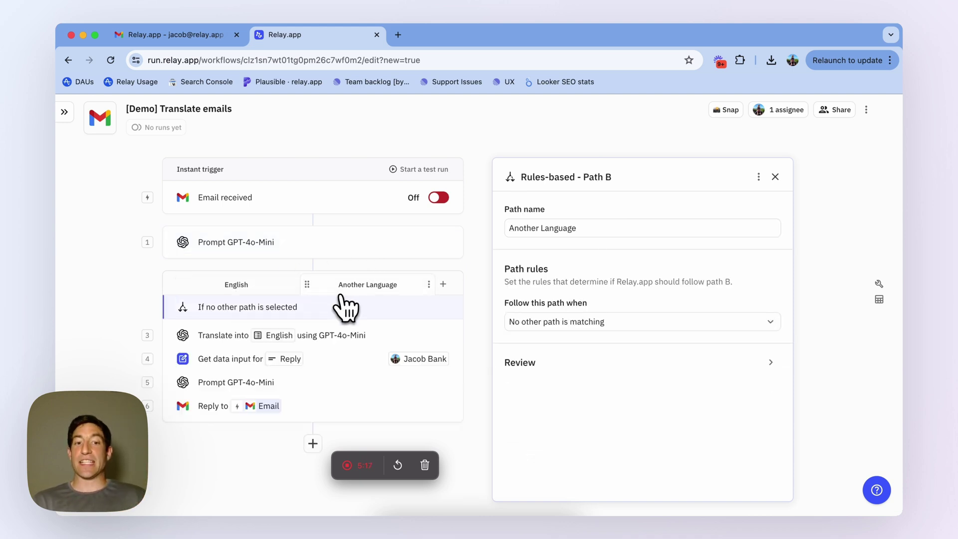
click(326, 336)
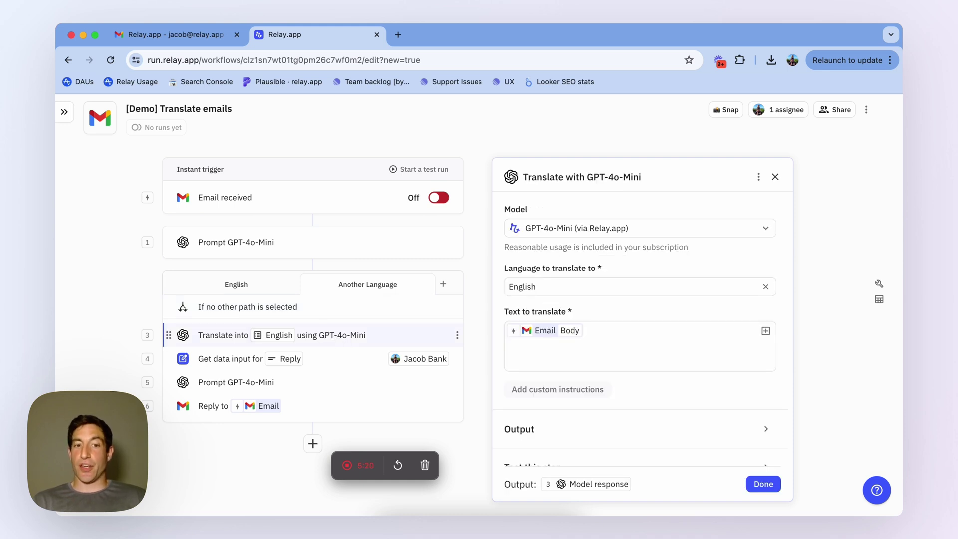
- Review the Slack reply request, the back-translation prompt and the Gmail Reply step settings
click(330, 367)
scroll(554, 342, down, 1)
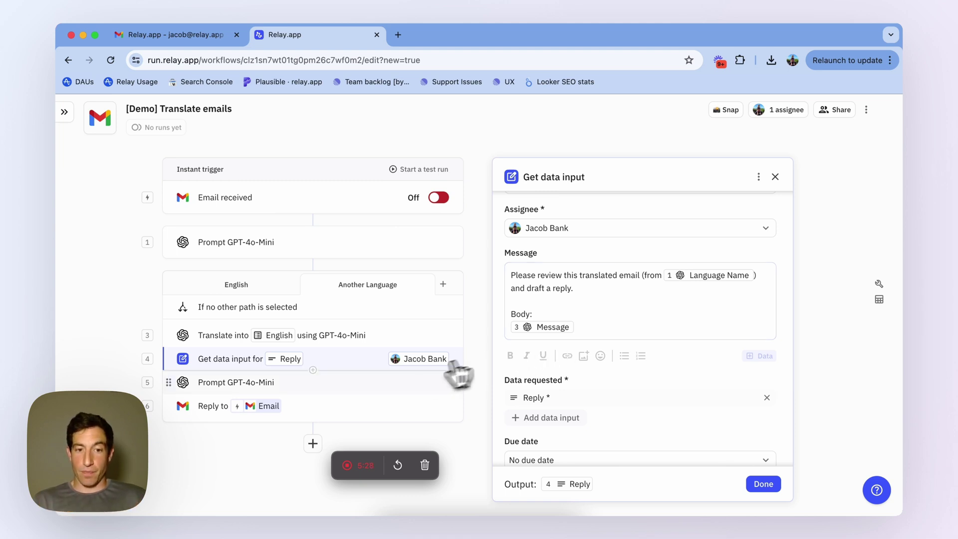
click(337, 384)
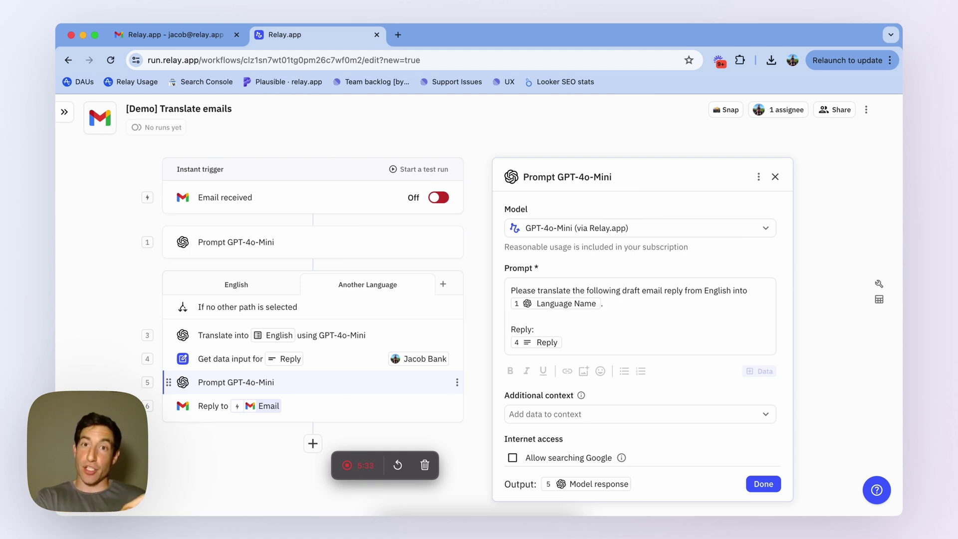
click(334, 407)
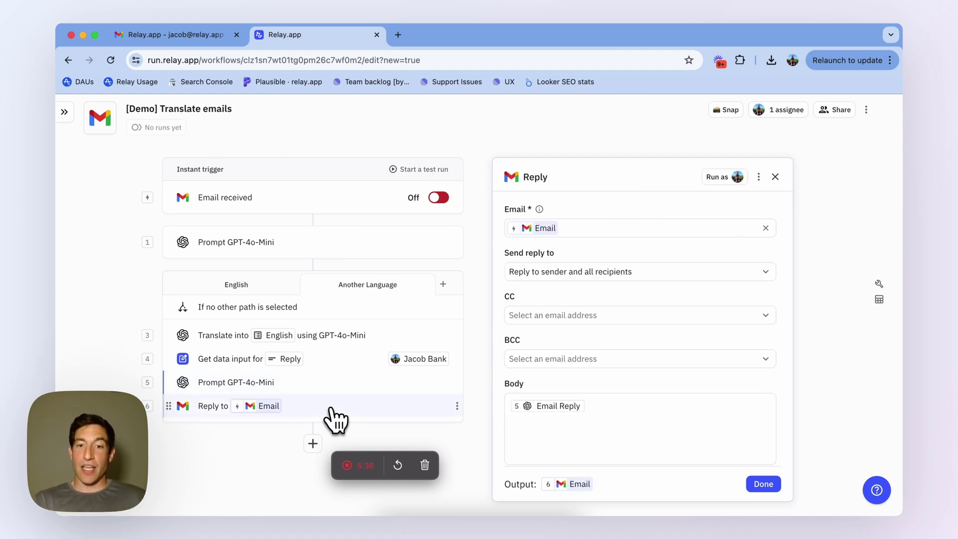
scroll(548, 441, down, 1)
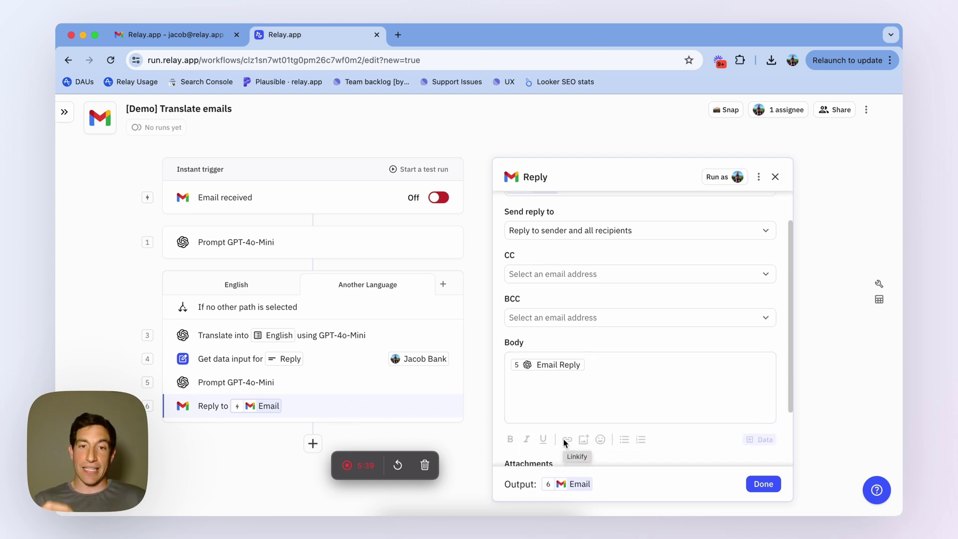
- Cancel the test run setup, open the Email received trigger settings, and check the French email in Gmail
click(429, 169)
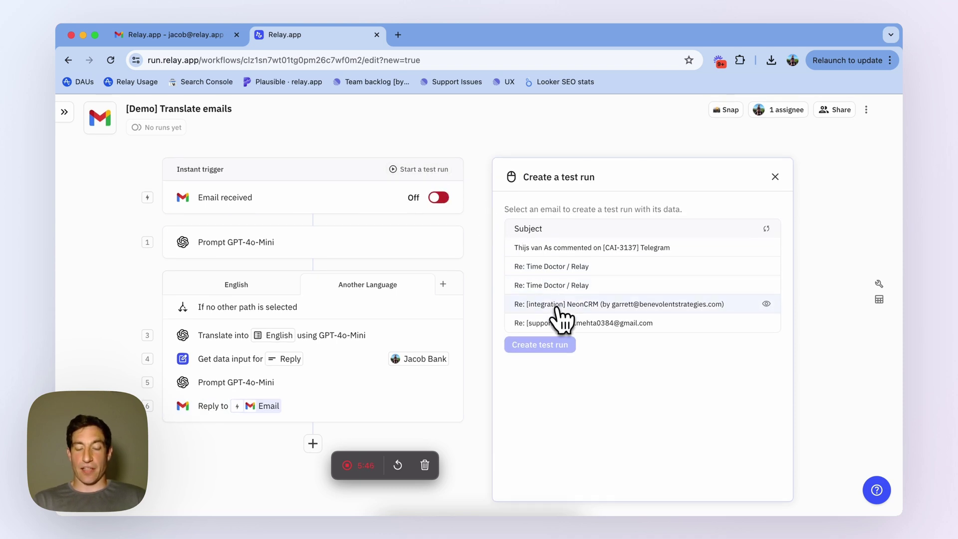
click(774, 177)
click(427, 202)
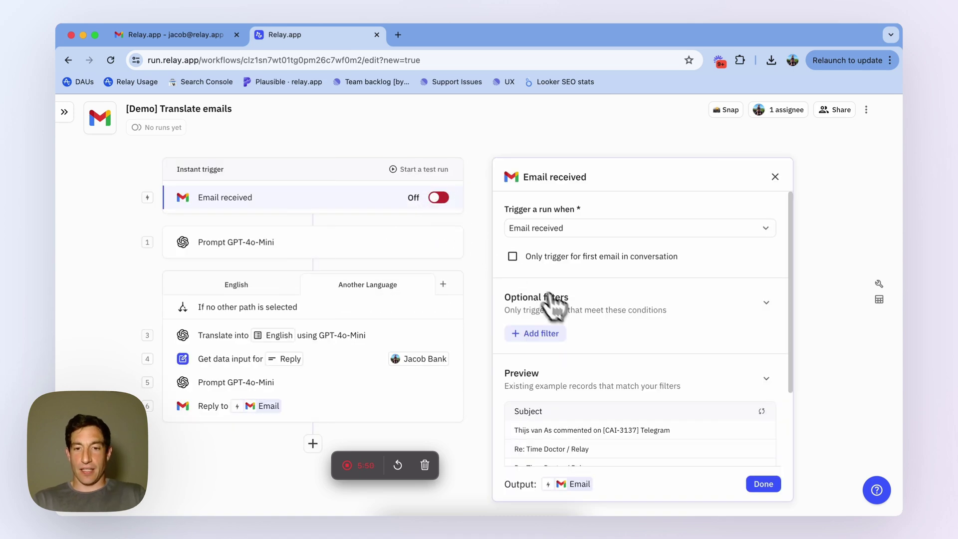
click(202, 35)
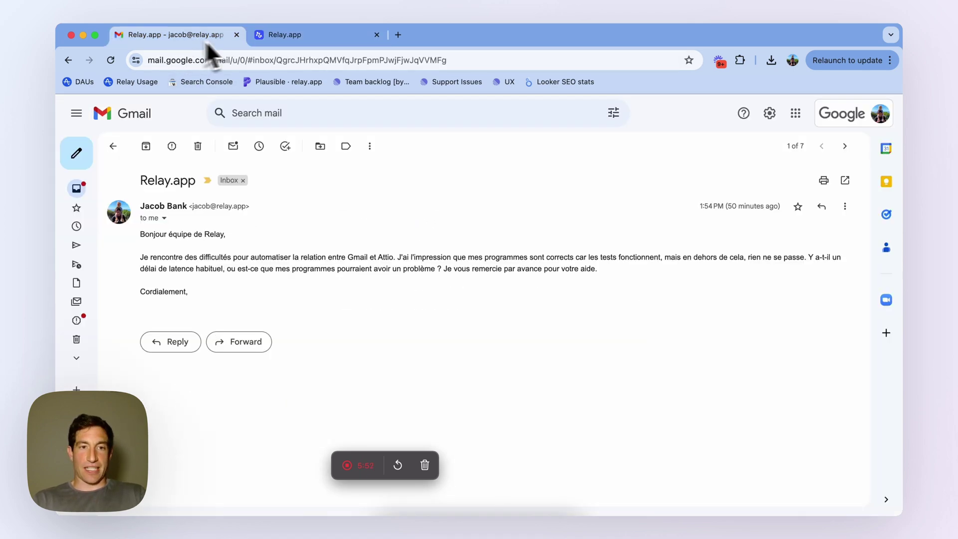
click(259, 36)
- Add a Subject 'Contains' Relay.app filter to the Email received trigger
click(534, 334)
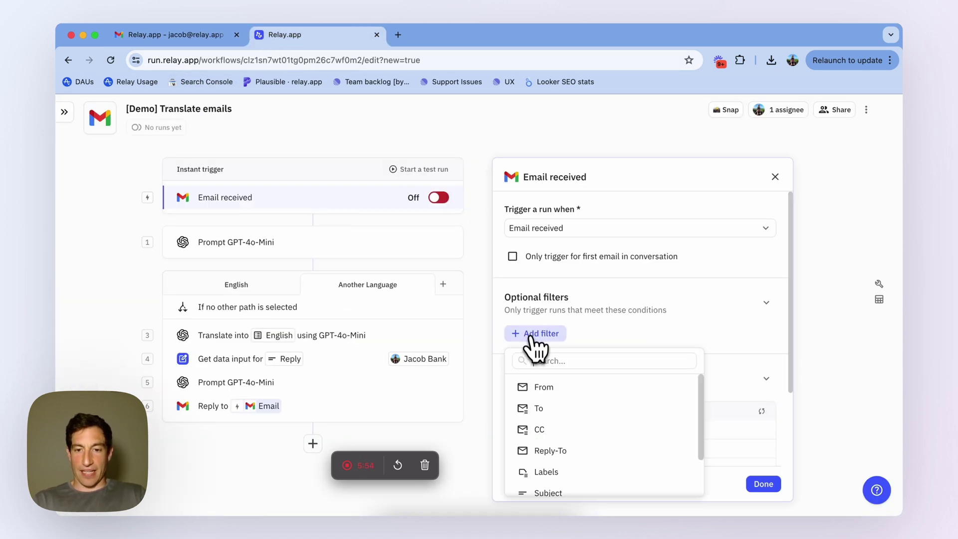
scroll(549, 446, down, 2)
click(549, 447)
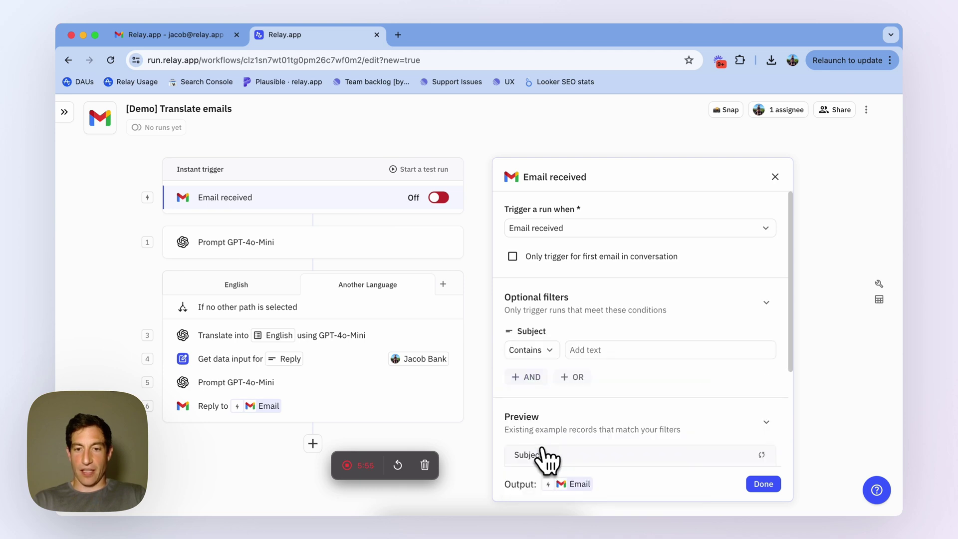
click(581, 350)
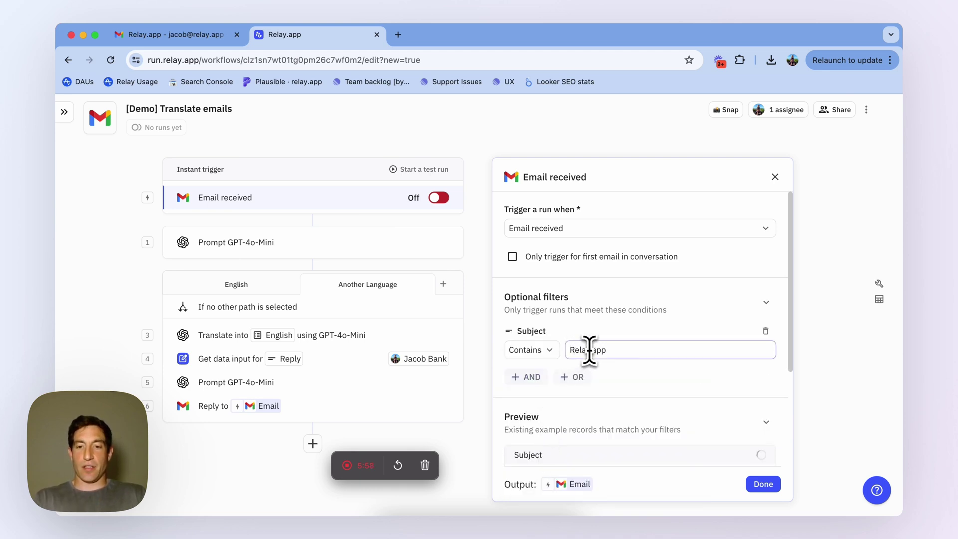
click(664, 378)
- Inspect the matching Relay.app email's fields, close the trigger settings, and begin a test run
scroll(663, 378, down, 3)
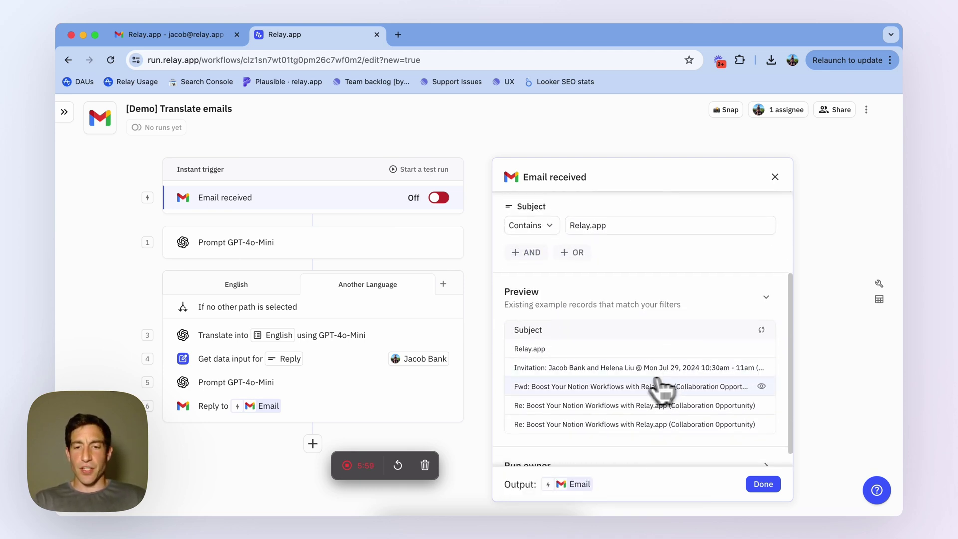
click(566, 349)
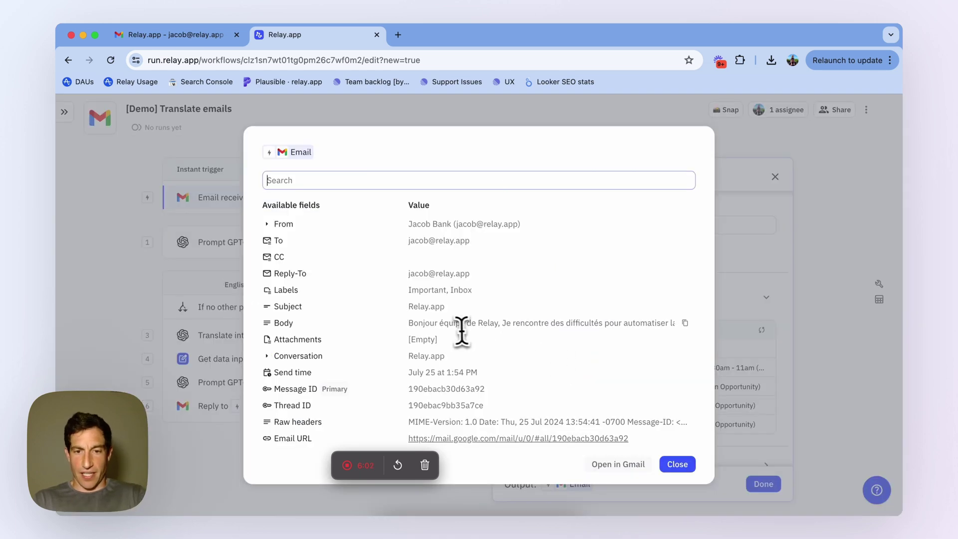
click(675, 465)
scroll(668, 466, down, 1)
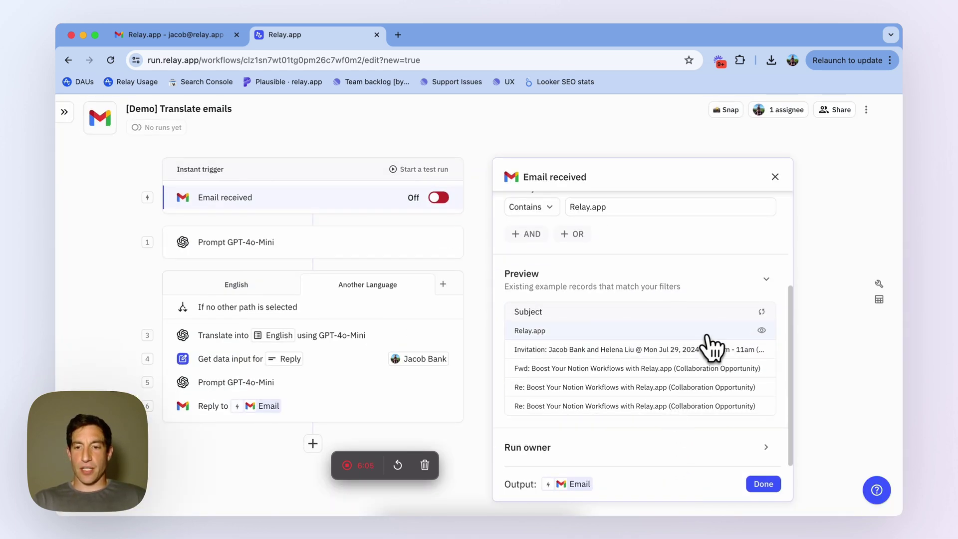
click(774, 176)
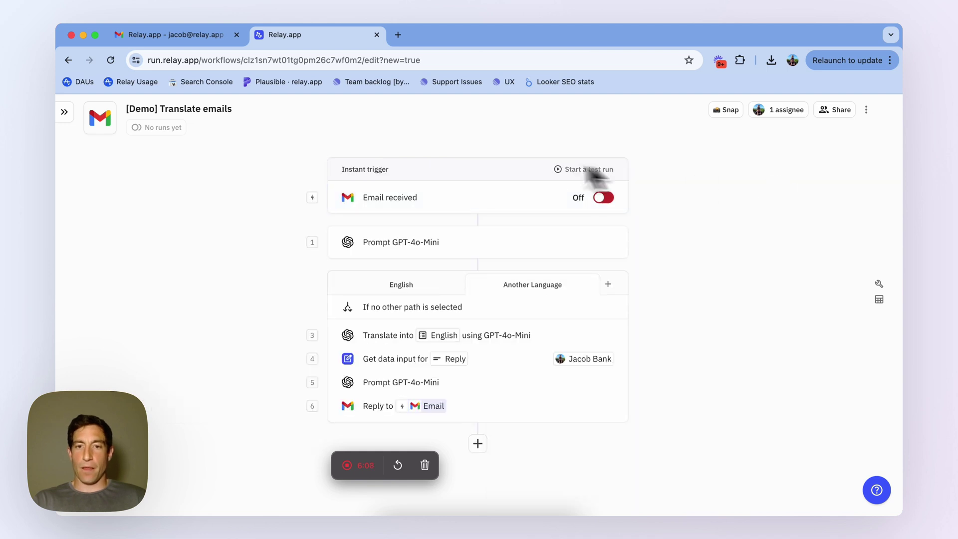
click(586, 169)
- Choose the Relay.app email, create the test run from it, and start the run
click(531, 248)
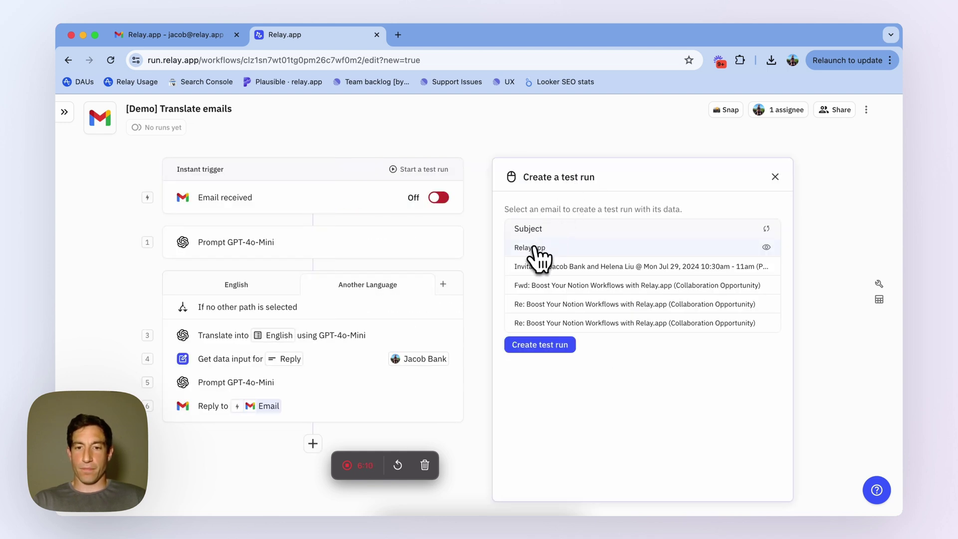
click(529, 345)
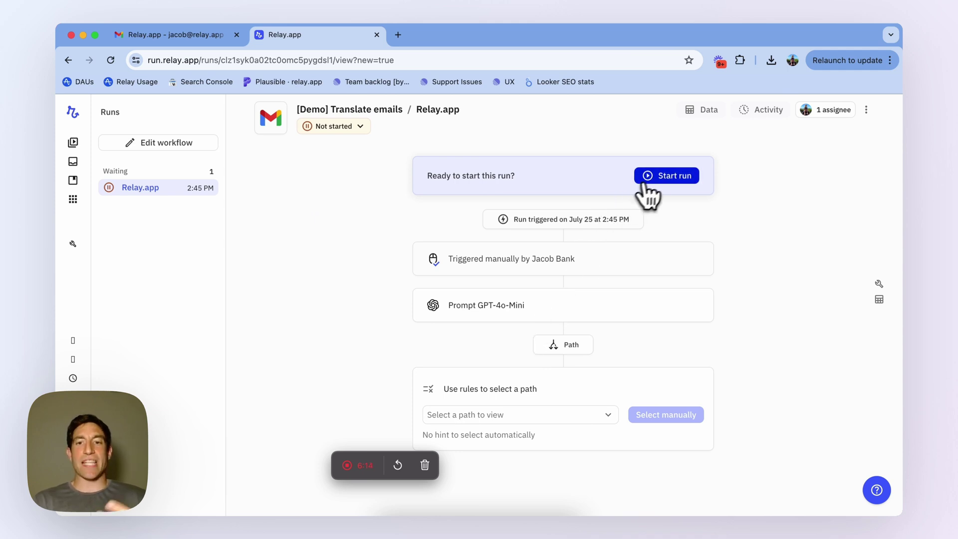
click(662, 176)
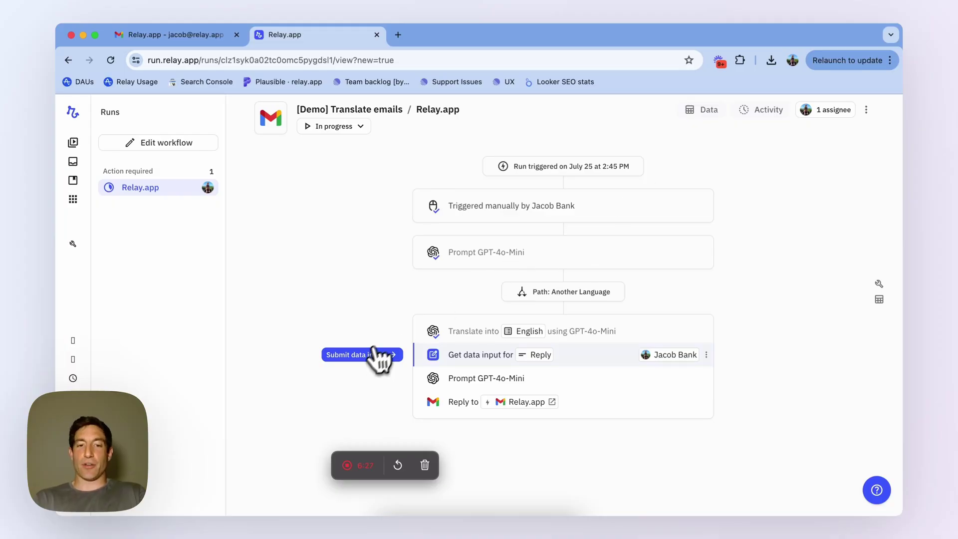
- Open the pending Get data request showing the translated email
click(379, 358)
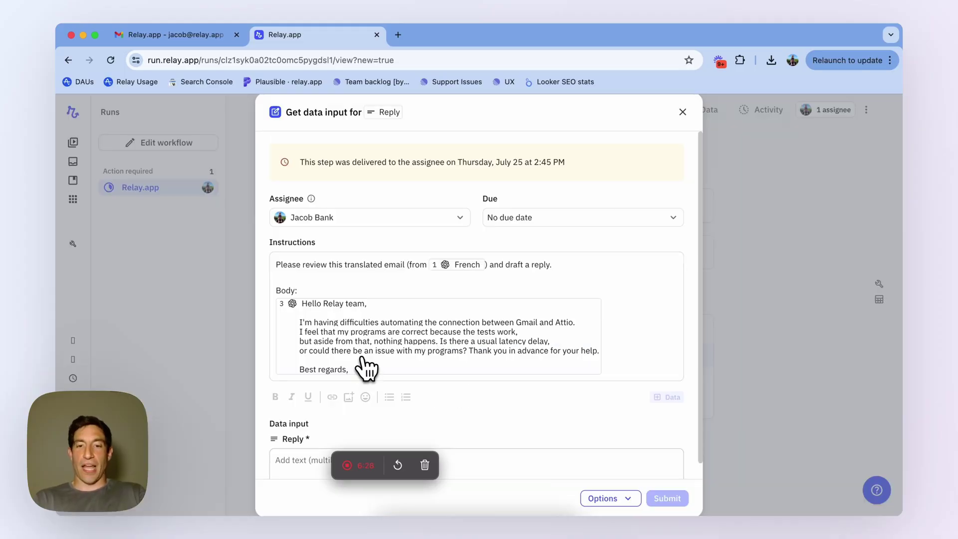
mouse_move(363, 367)
scroll(433, 343, down, 1)
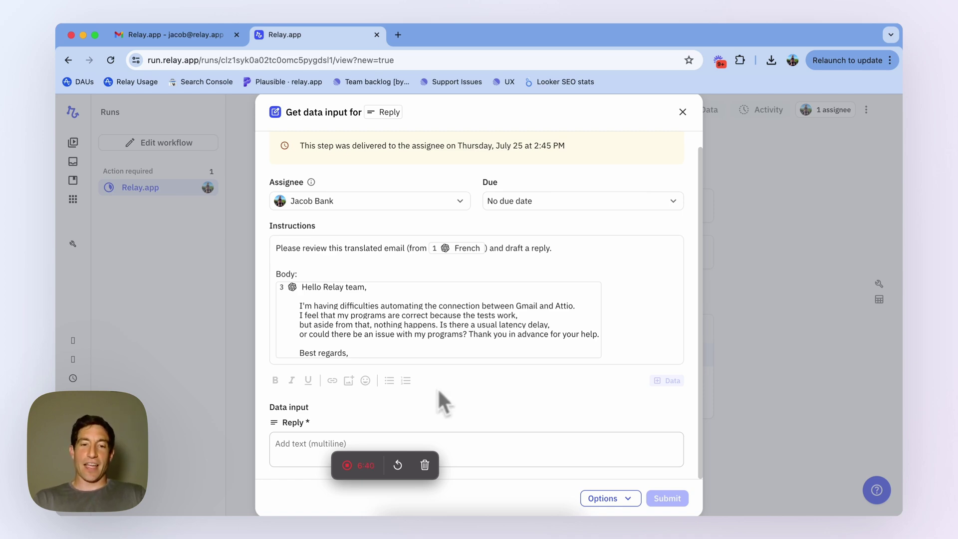
- Submit a reply thanking the sender and asking whether the trigger is turned on
click(470, 446)
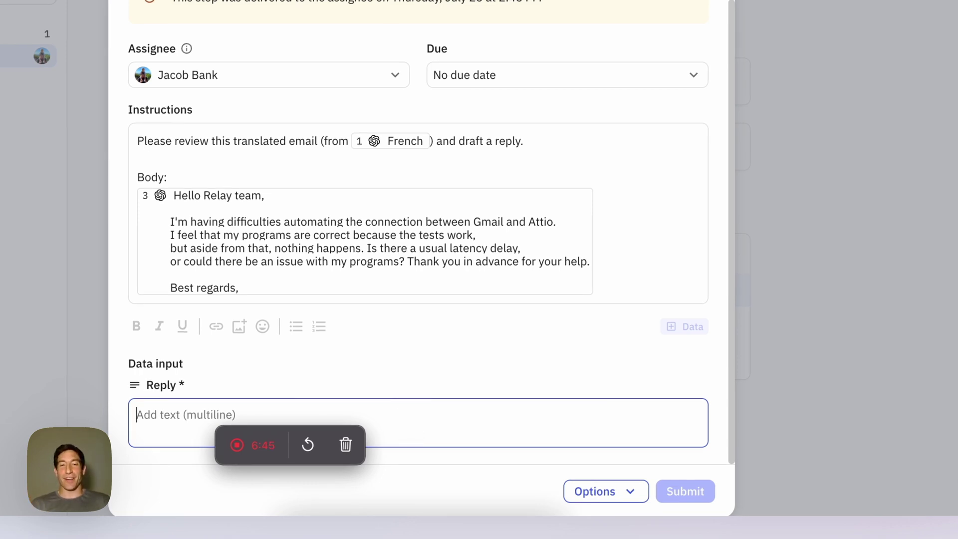
text(Hi!!)
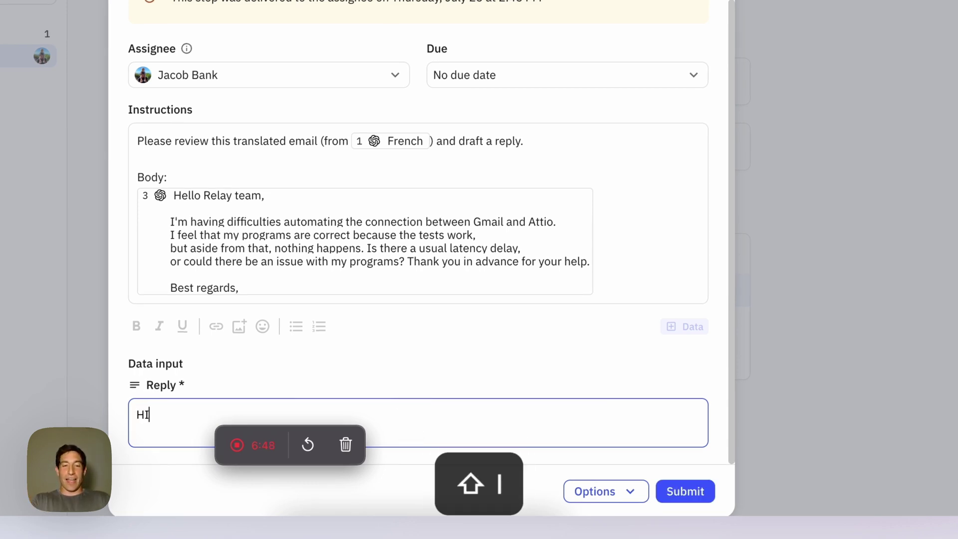
key(BackSpace)
text(Thanks )
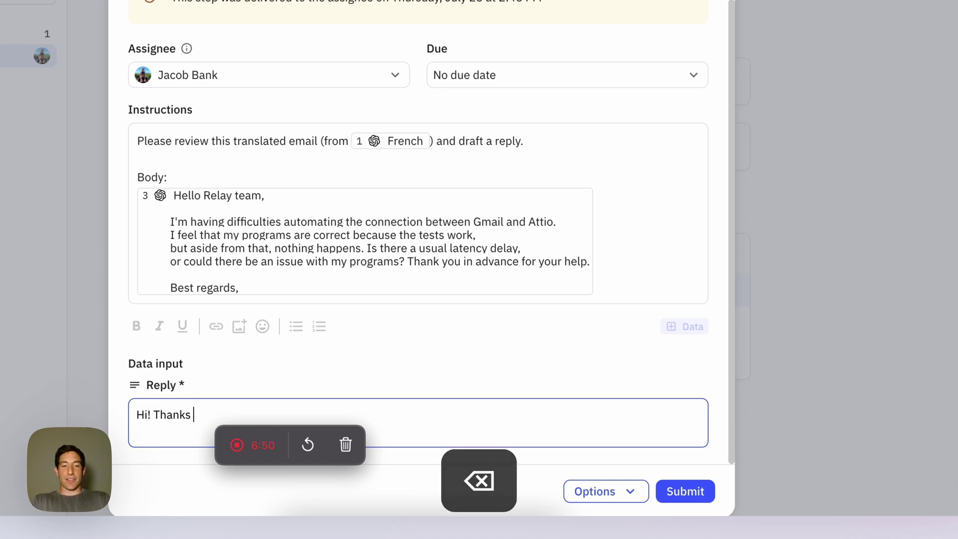
text(for your question)
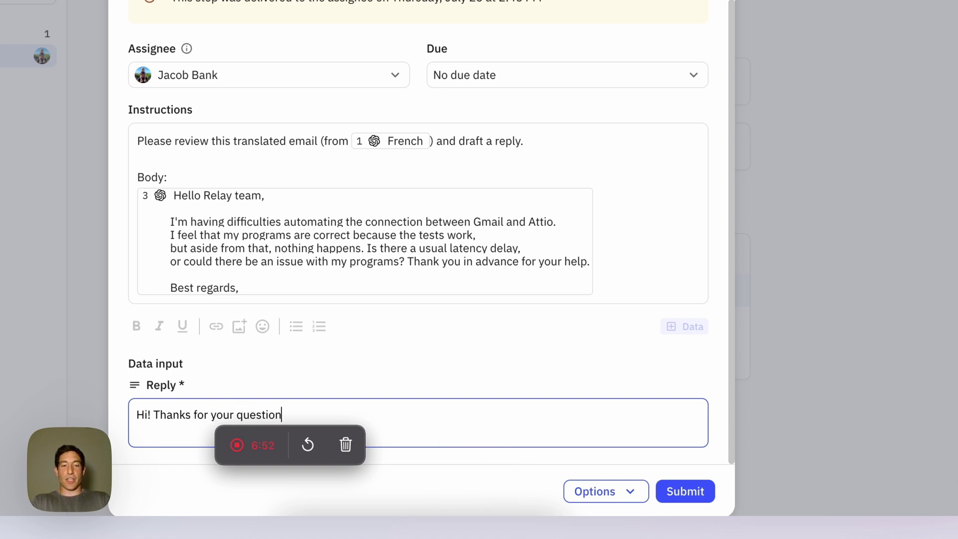
key(BackSpace)
text(. Have you checke)
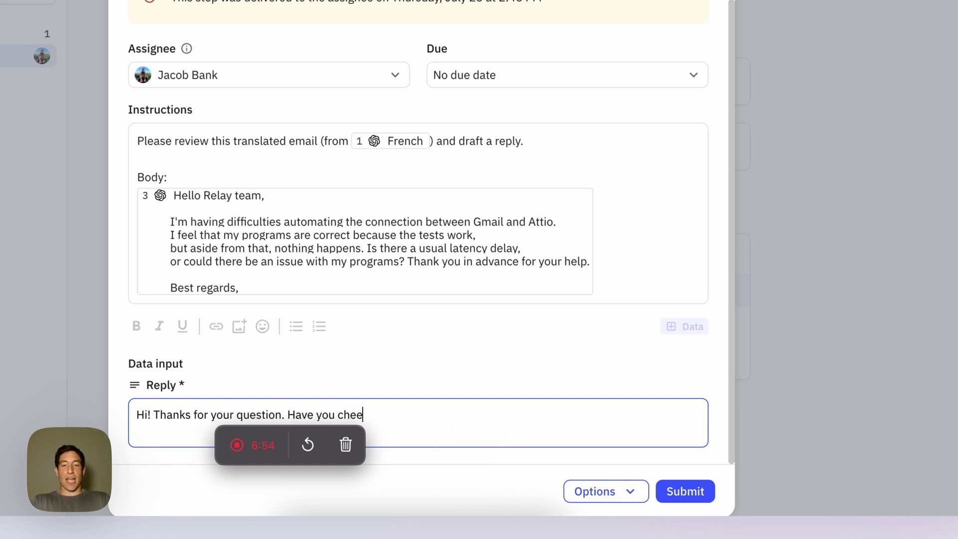
key(BackSpace)
text(cked that the t)
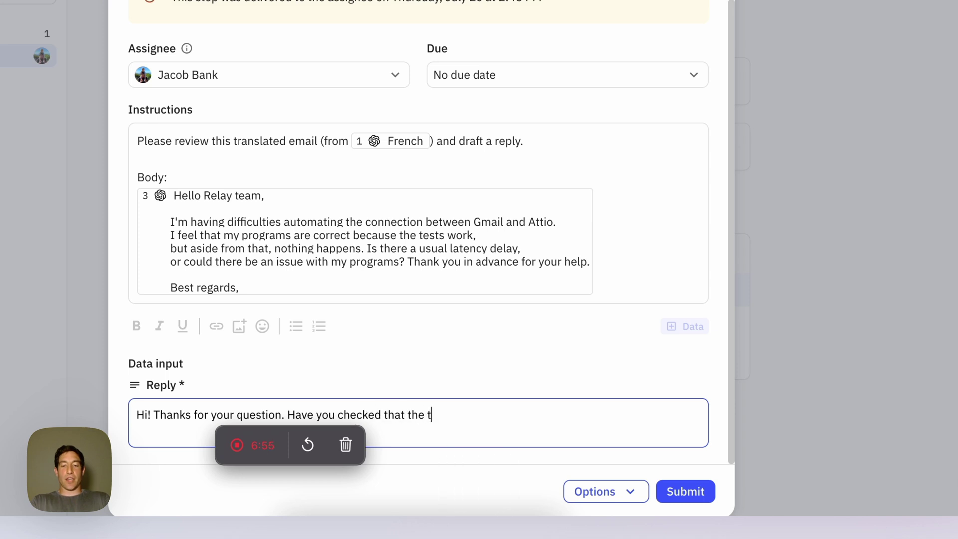
key(BackSpace)
key(BackSpace)
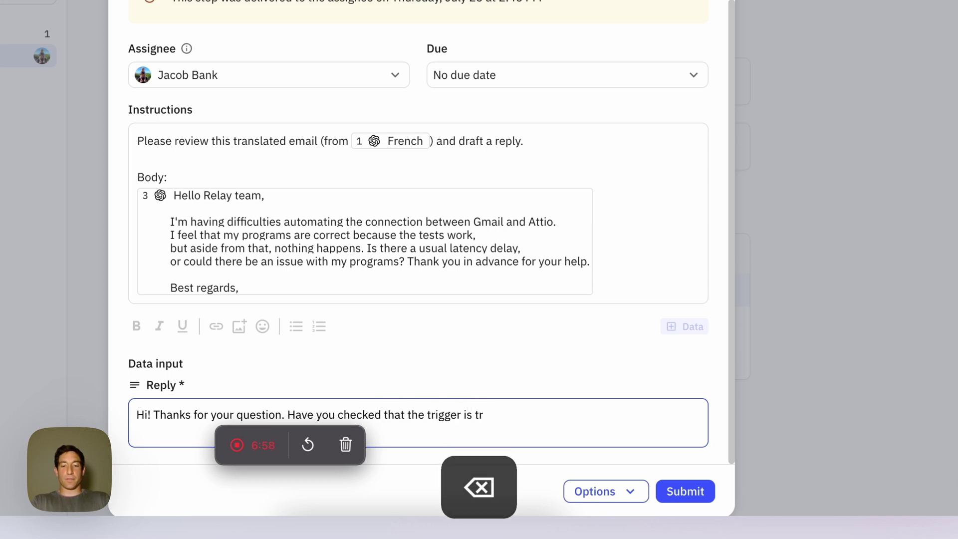
text(u)
text(rned on?)
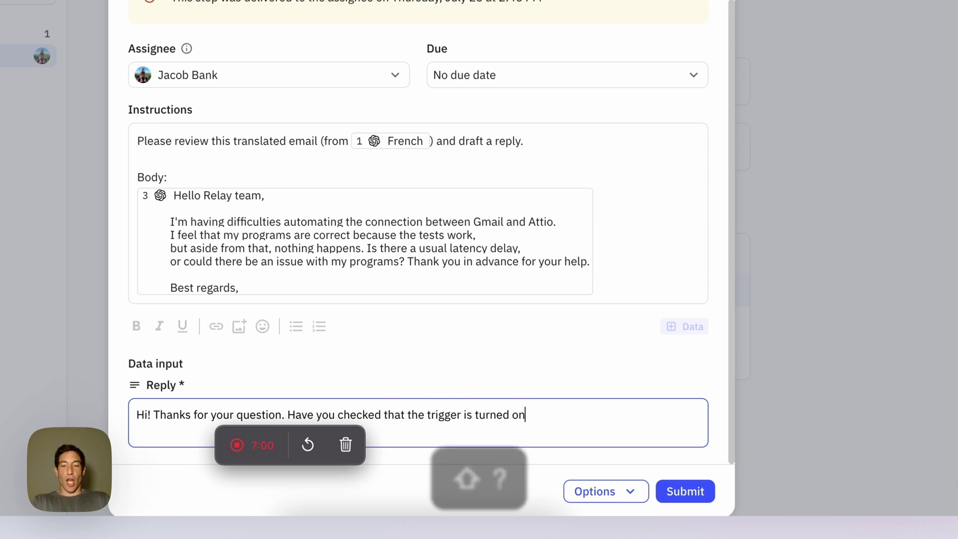
click(685, 498)
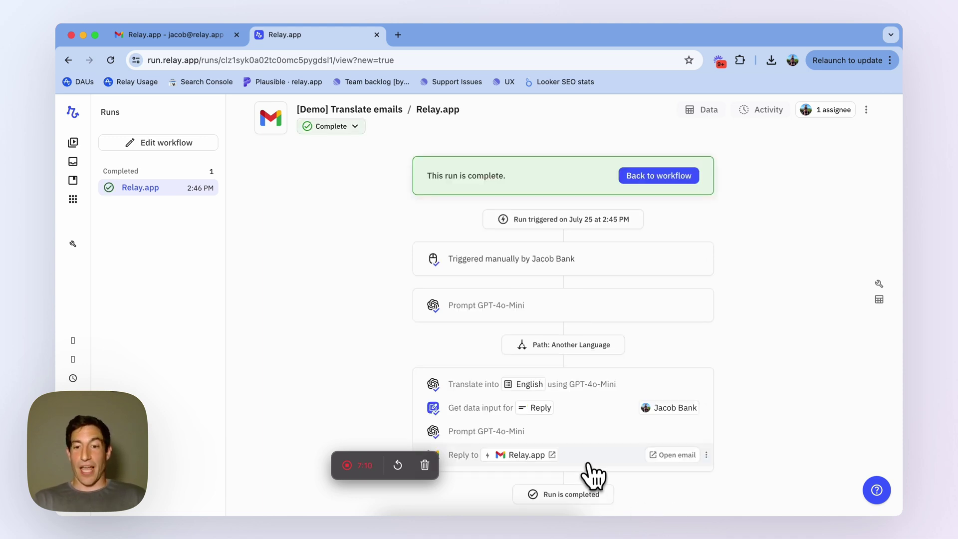
- Reload Gmail, highlight the new French reply in the thread, then return to the Relay.app run
click(203, 33)
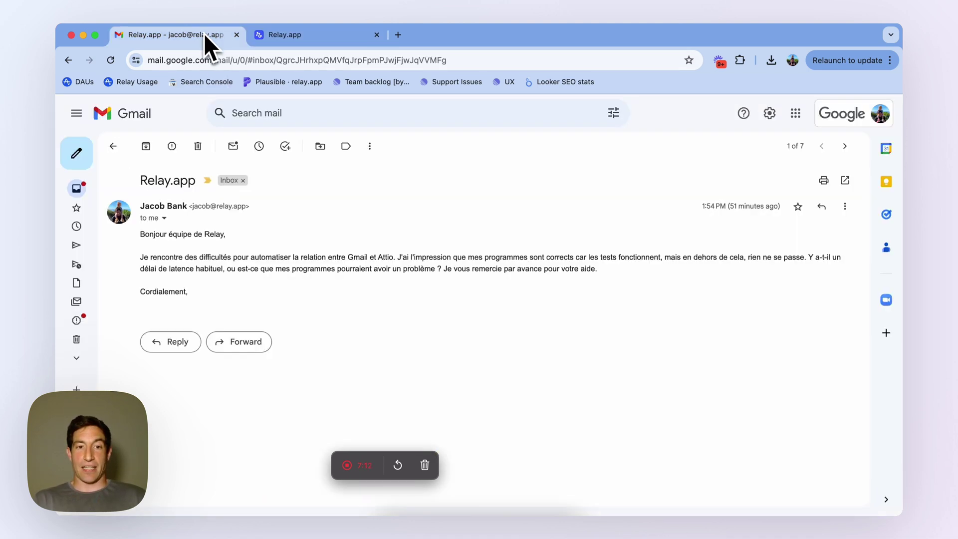
key(super+r)
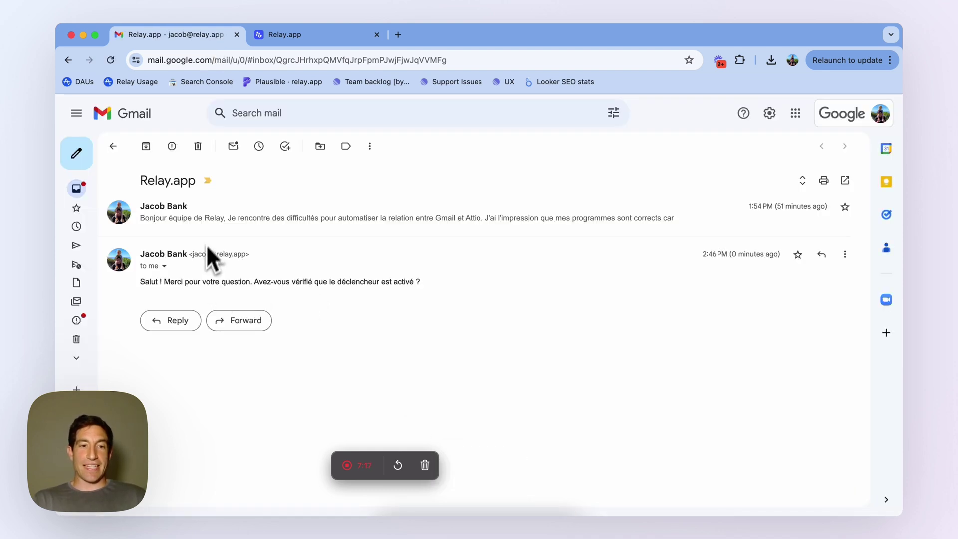
triple_click(187, 282)
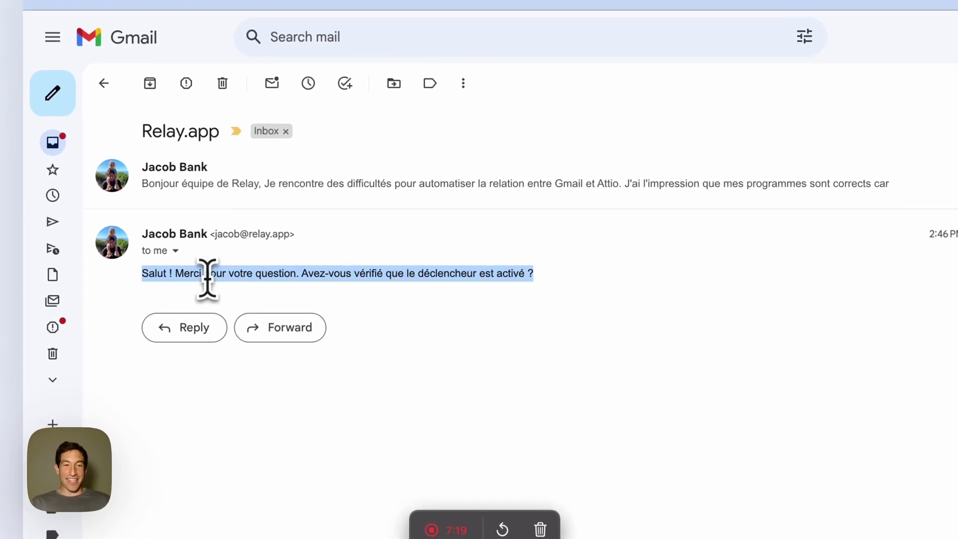
click(160, 284)
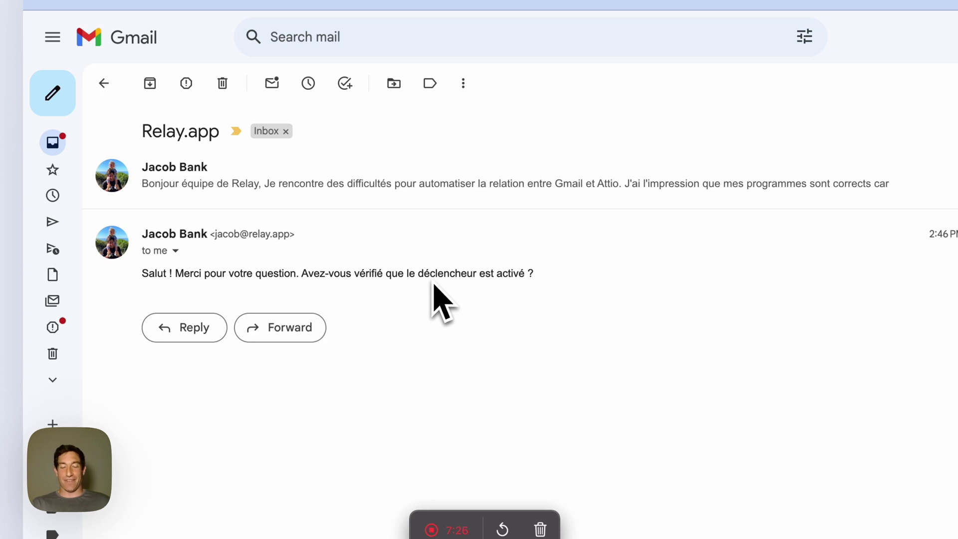
click(317, 33)
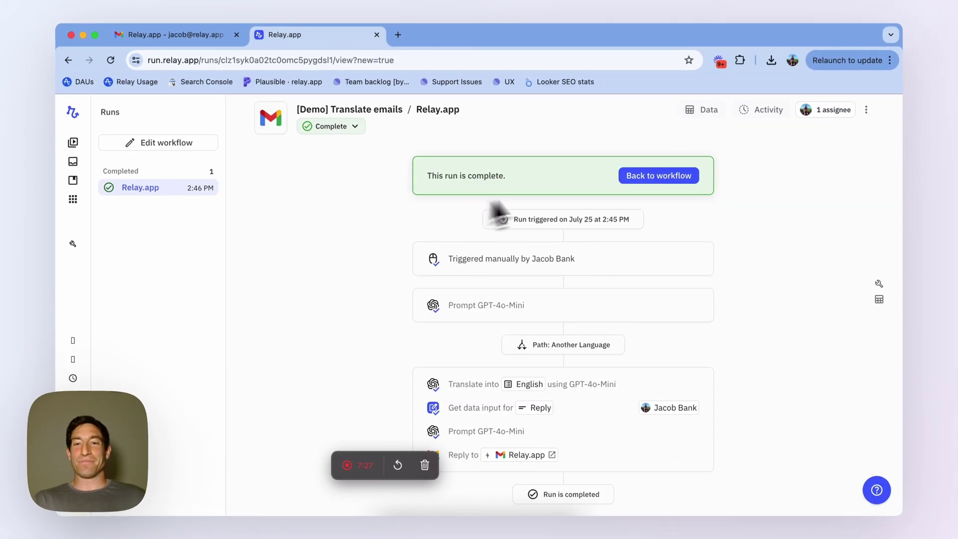
- Go back to the '[Demo] Translate emails' editor and view the Another Language path steps
click(634, 179)
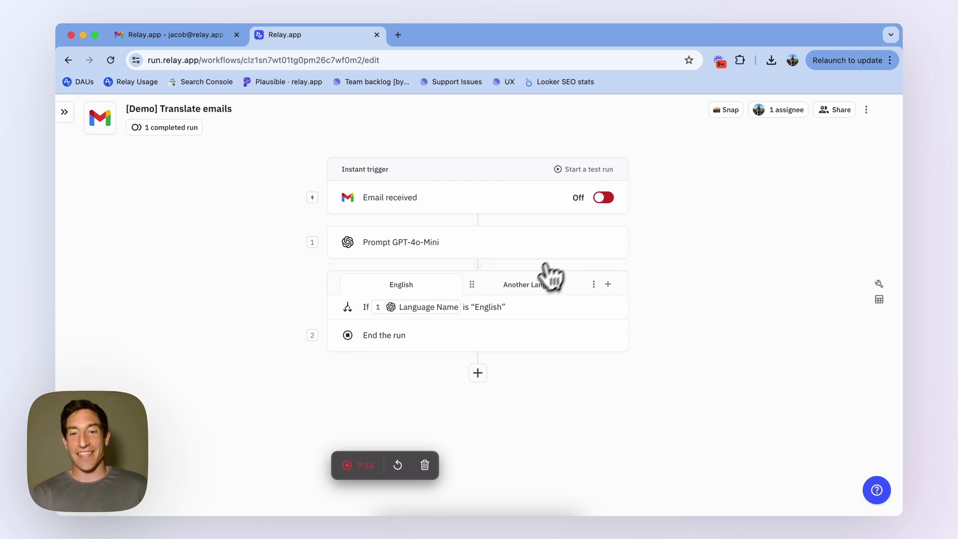
click(530, 286)
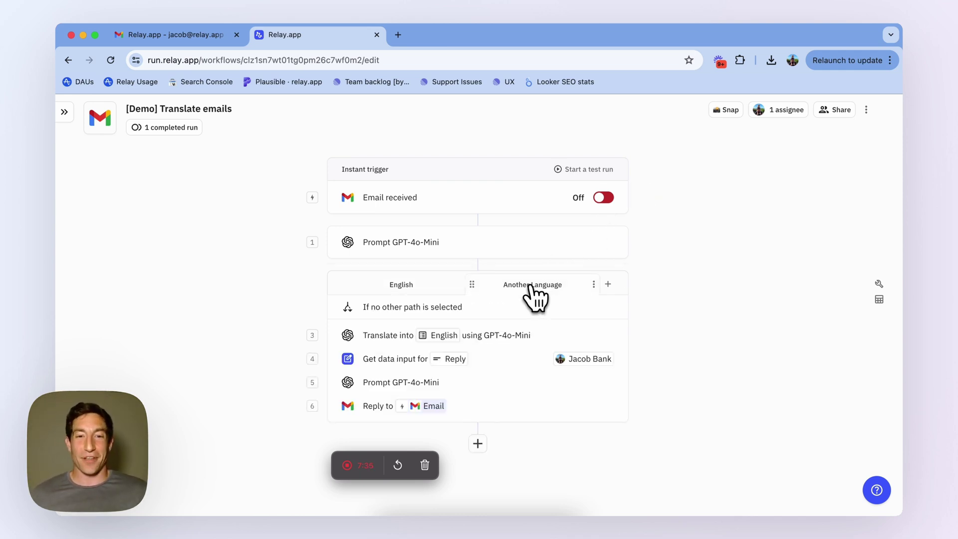